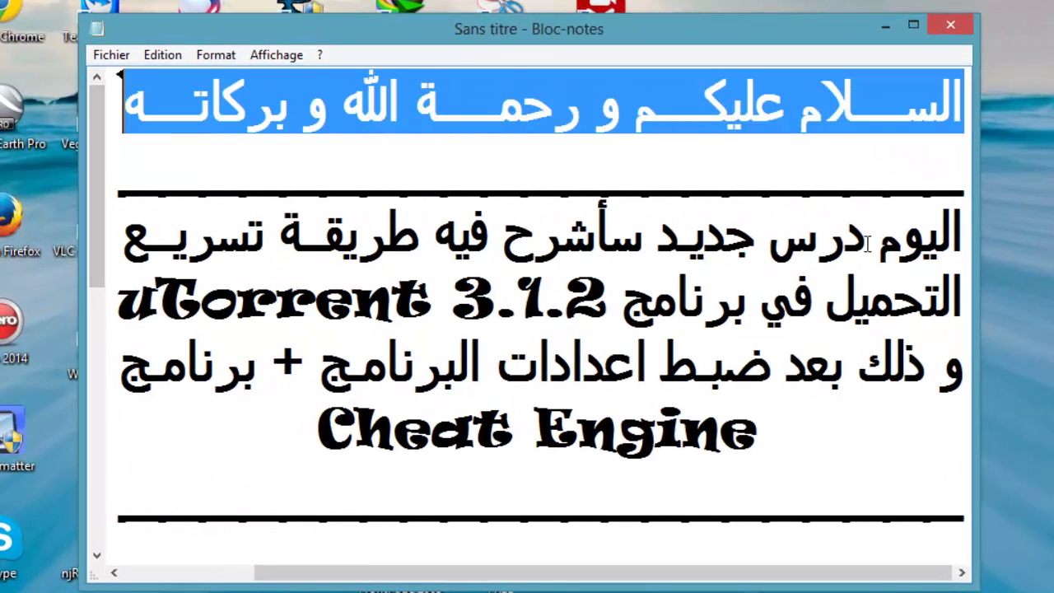
# - Read through the introductory note about speeding up uTorrent 3.1.2 downloads with adjusted settings and Cheat Engine
pyautogui.moveTo(962, 229); pyautogui.dragTo(879, 243)
pyautogui.moveTo(470, 572); pyautogui.dragTo(602, 573)
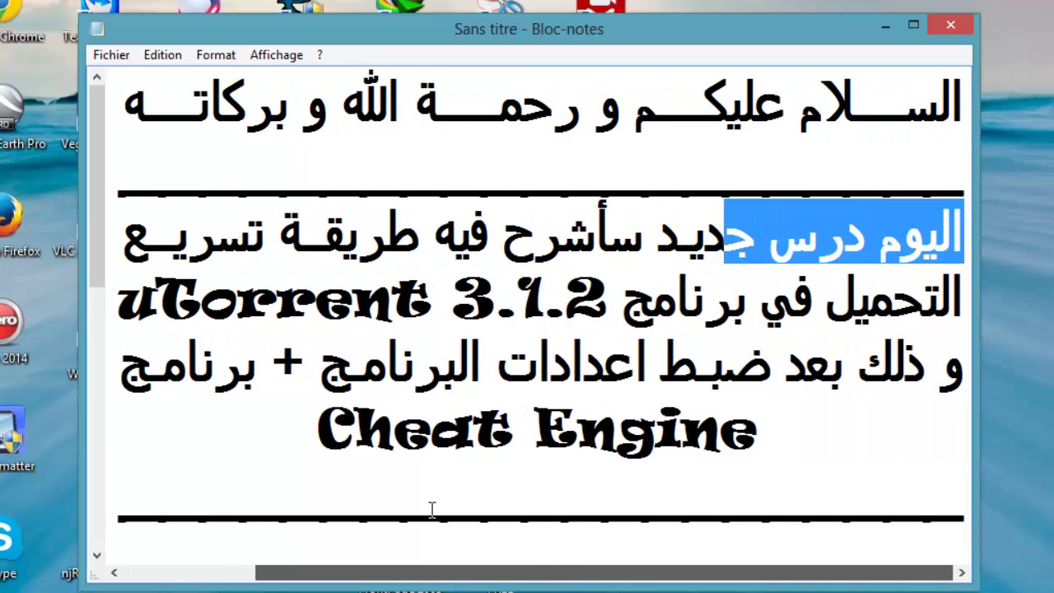
pyautogui.moveTo(117, 298); pyautogui.dragTo(951, 298)
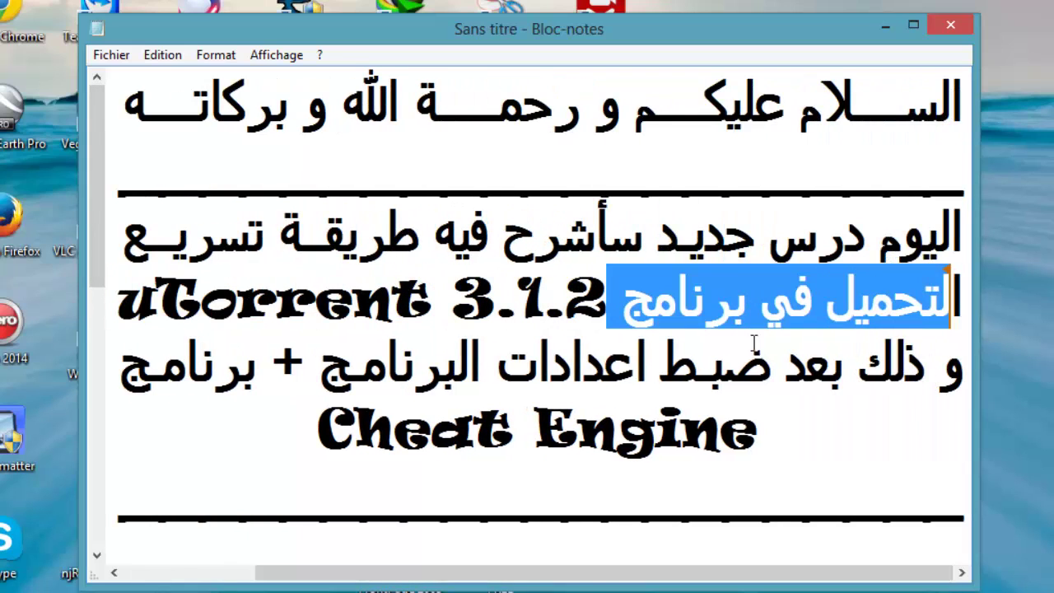
pyautogui.moveTo(120, 362); pyautogui.dragTo(919, 395)
pyautogui.moveTo(291, 417); pyautogui.dragTo(473, 428)
pyautogui.moveTo(97, 211); pyautogui.dragTo(90, 295)
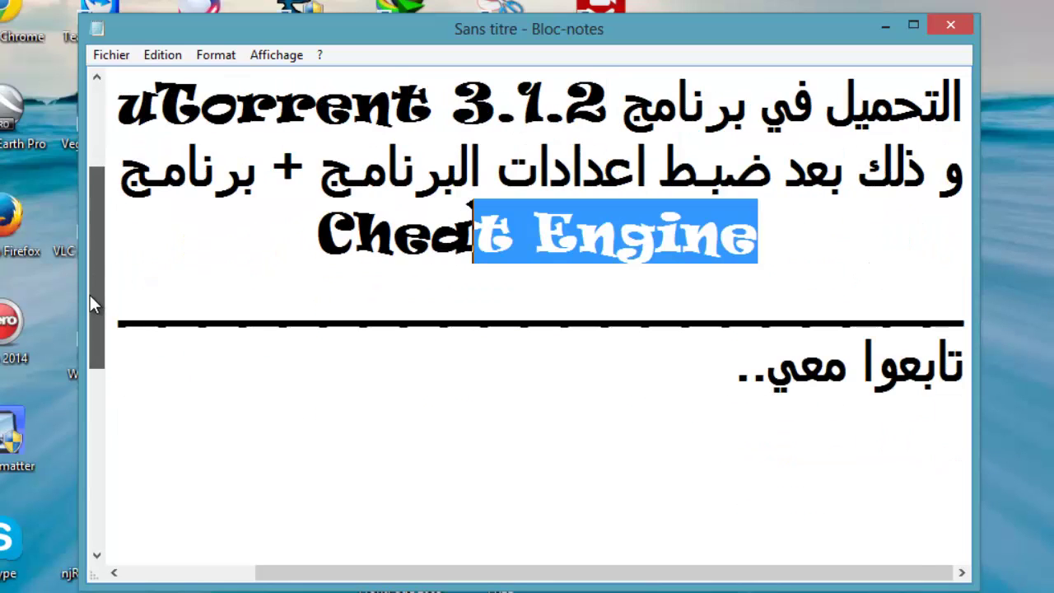
pyautogui.moveTo(730, 369); pyautogui.dragTo(955, 372)
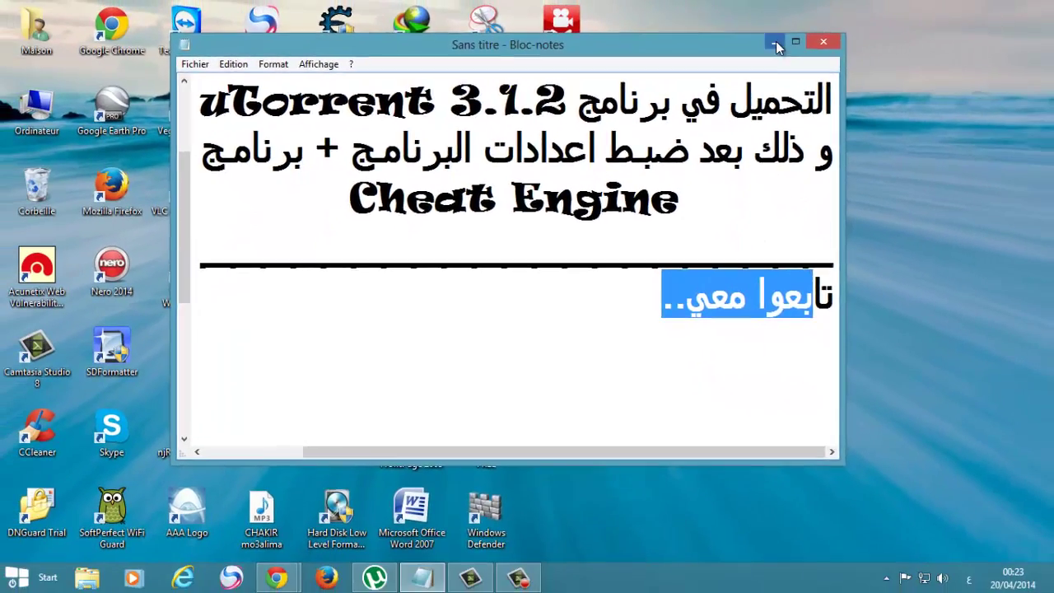
# - Minimize the note, switch to µTorrent, reposition its window higher on the desktop and open the Preferences
pyautogui.click(878, 27)
pyautogui.click(378, 580)
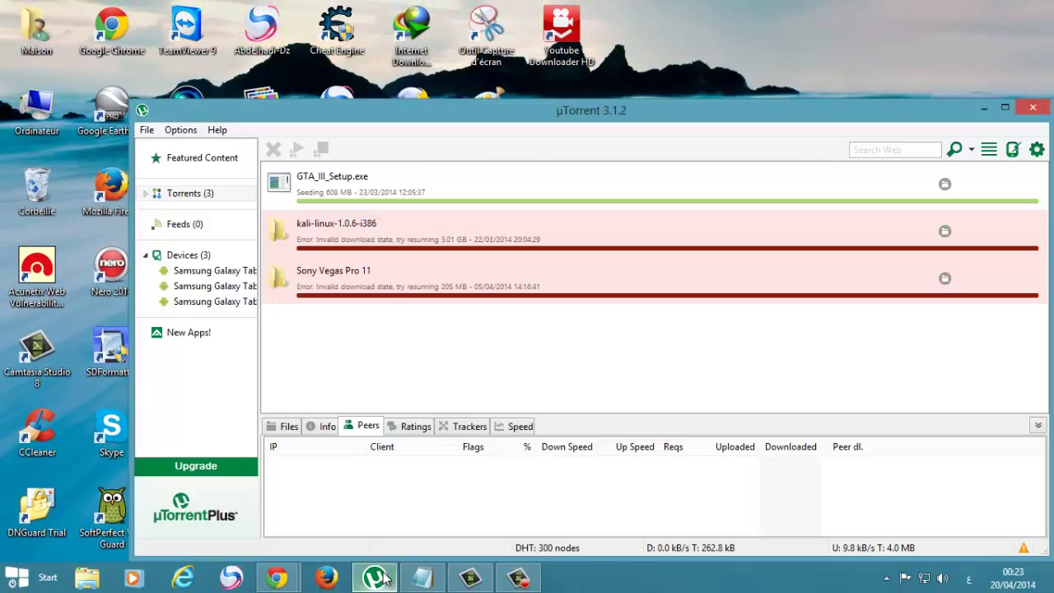
pyautogui.moveTo(644, 116); pyautogui.dragTo(616, 60)
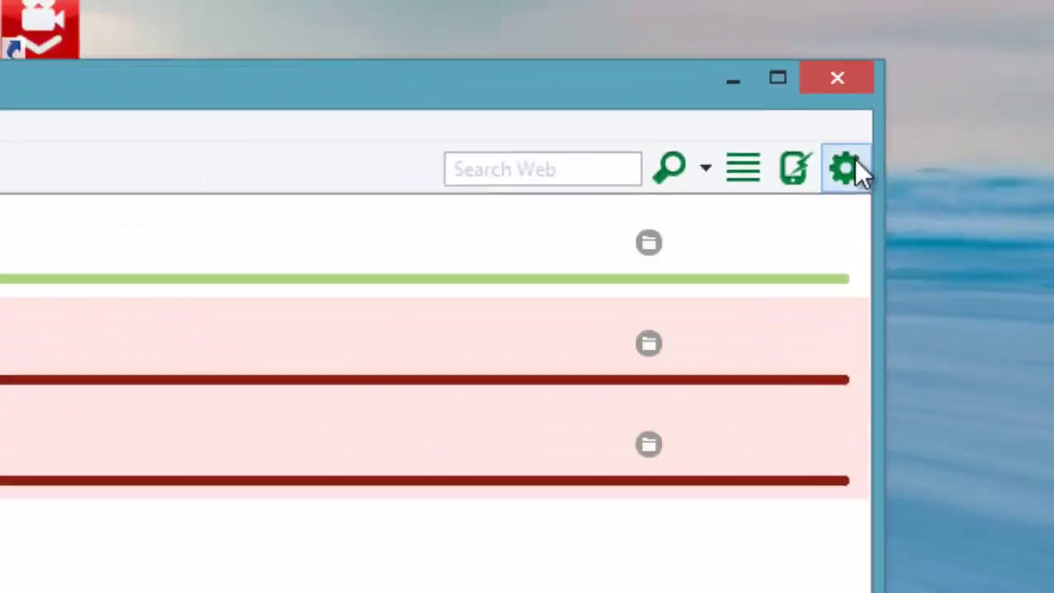
pyautogui.click(852, 168)
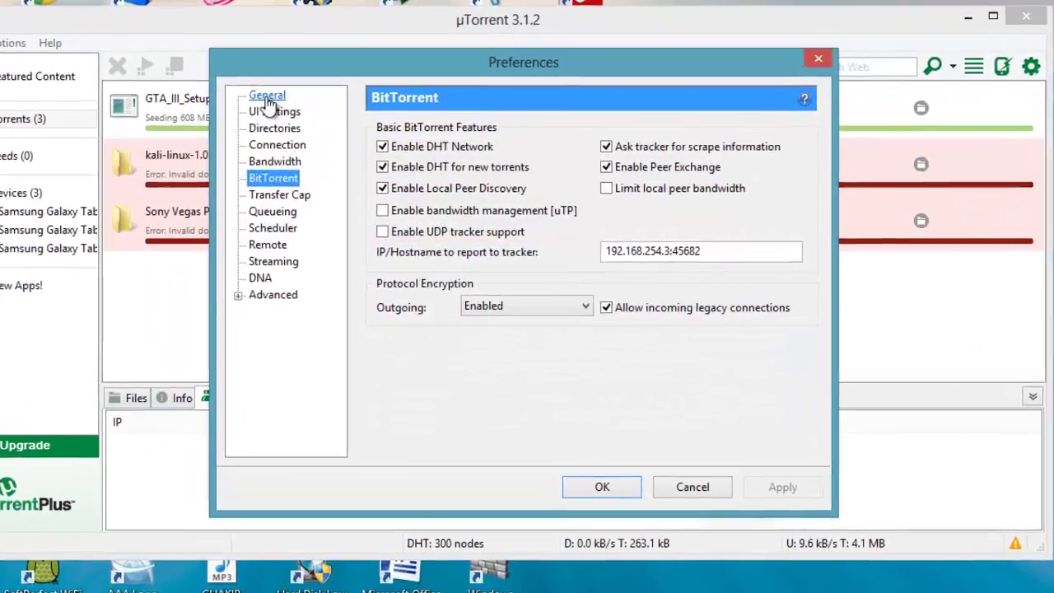
# - Review the General, UI Settings and Directories preferences for comparison with another µTorrent installation
pyautogui.click(268, 97)
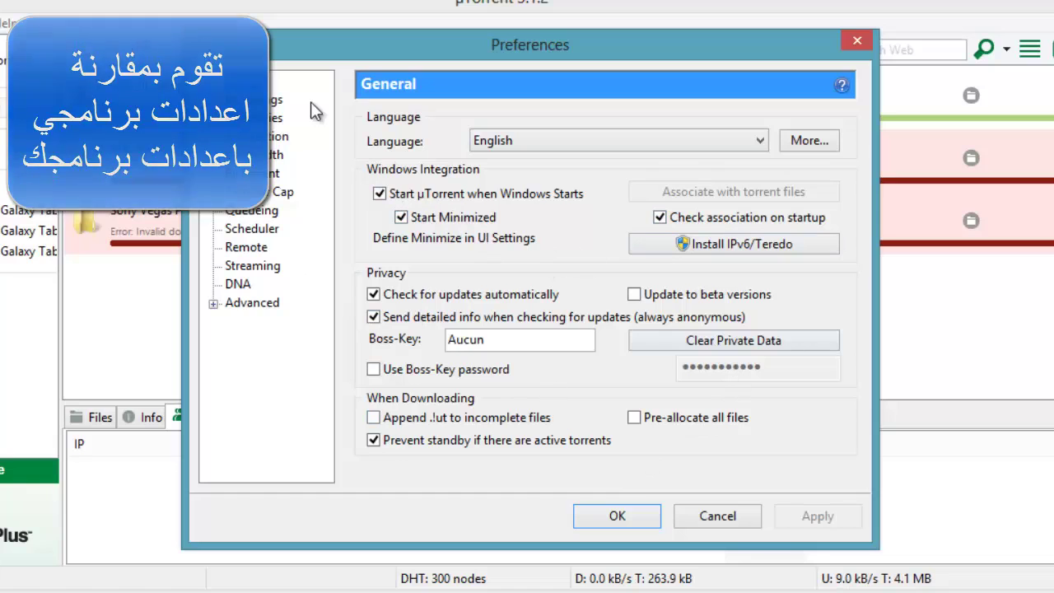
pyautogui.click(254, 99)
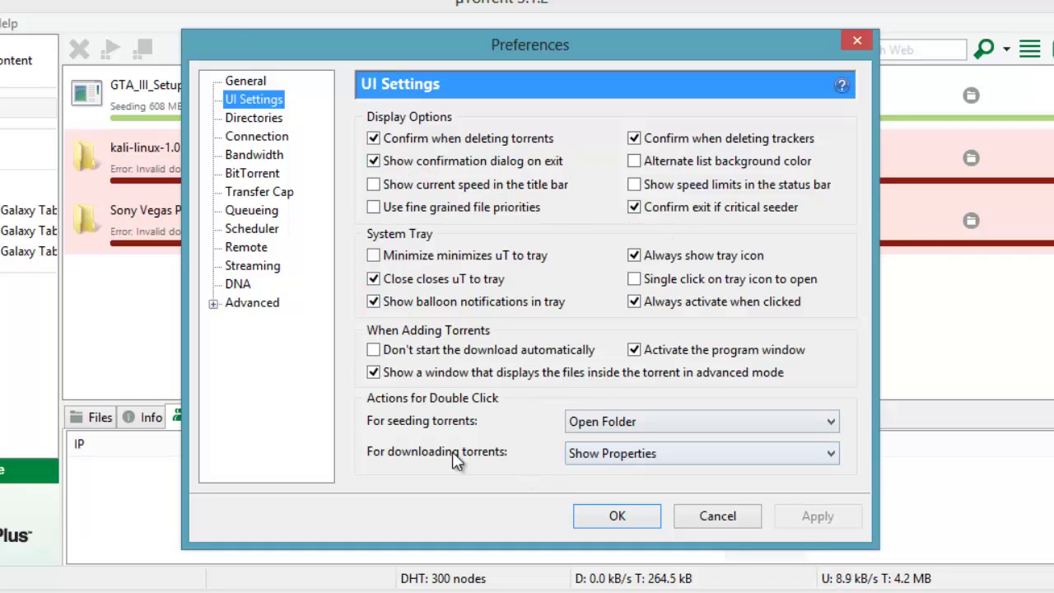
pyautogui.click(247, 120)
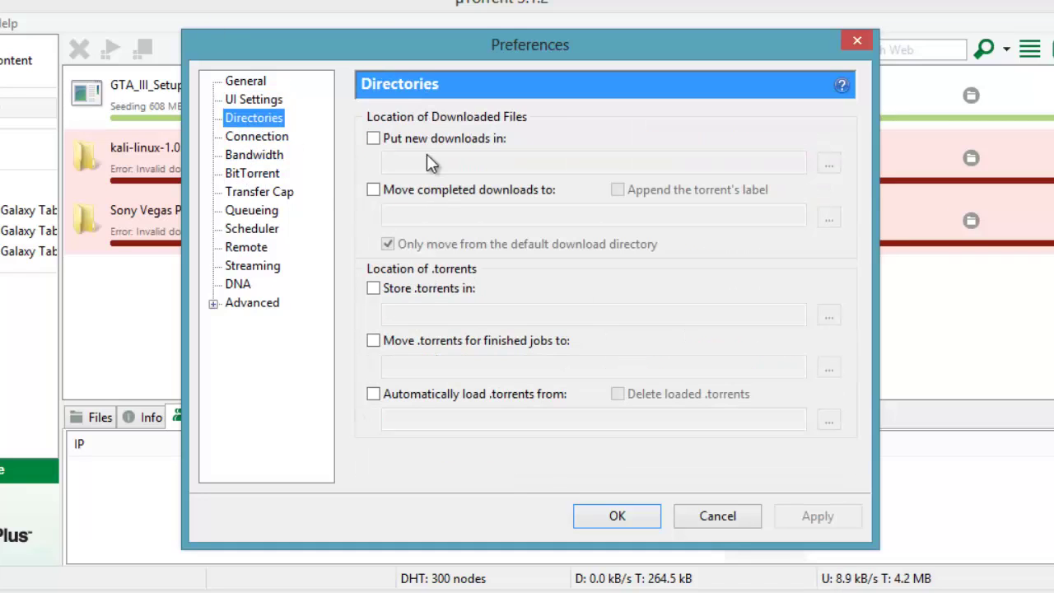
# - Examine the Connection preferences, checking the incoming port, port mapping options, and the proxy address and port
pyautogui.click(247, 138)
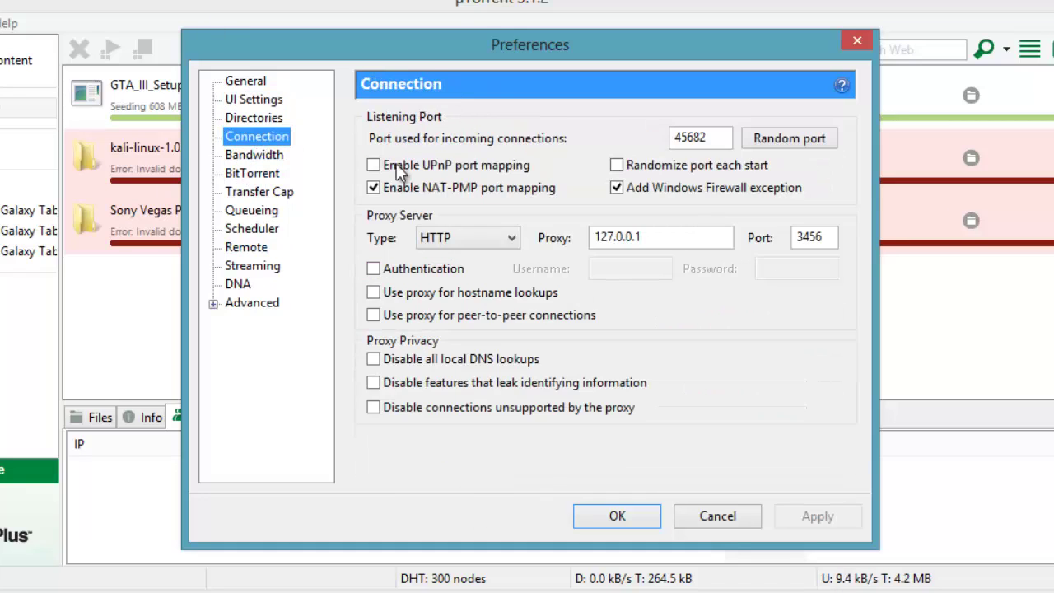
pyautogui.click(720, 138)
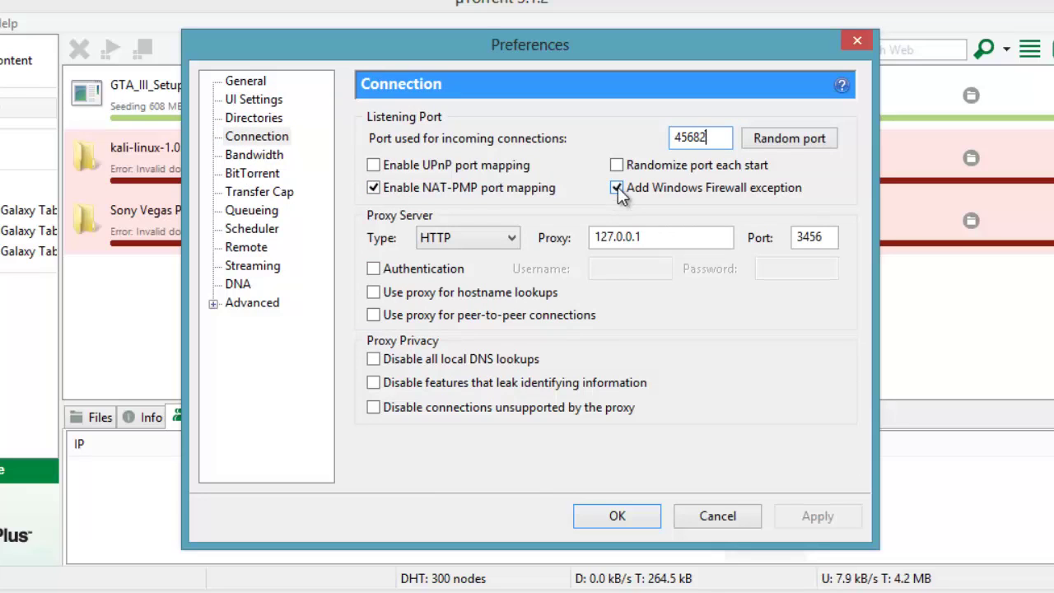
pyautogui.moveTo(666, 237); pyautogui.dragTo(578, 237)
pyautogui.click(812, 237)
pyautogui.moveTo(819, 237); pyautogui.dragTo(797, 238)
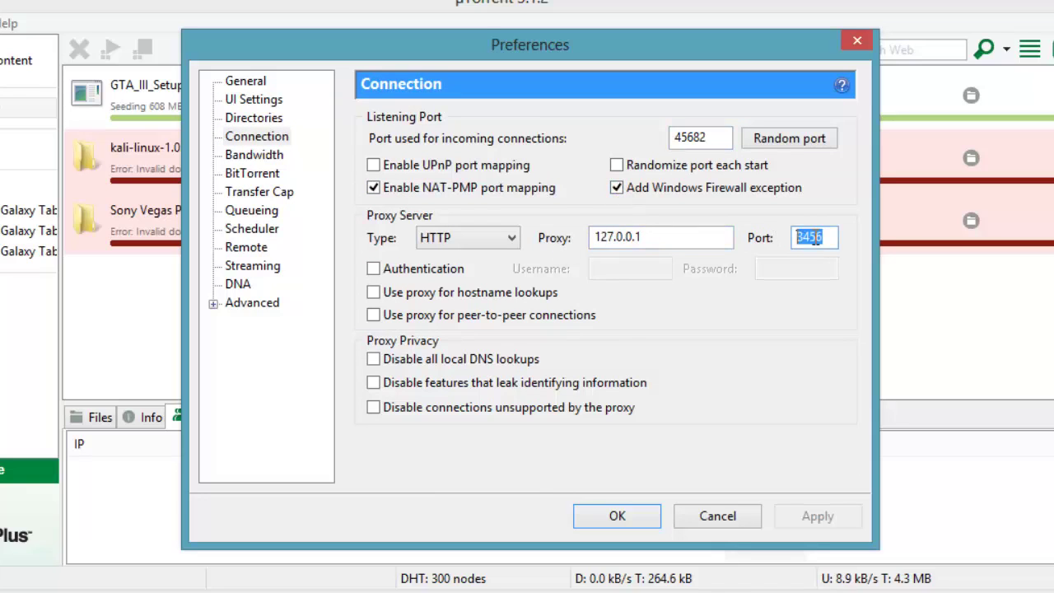
# - Examine the Bandwidth preferences, checking the upload and download rate limits, connection limits and upload slots per torrent
pyautogui.click(247, 155)
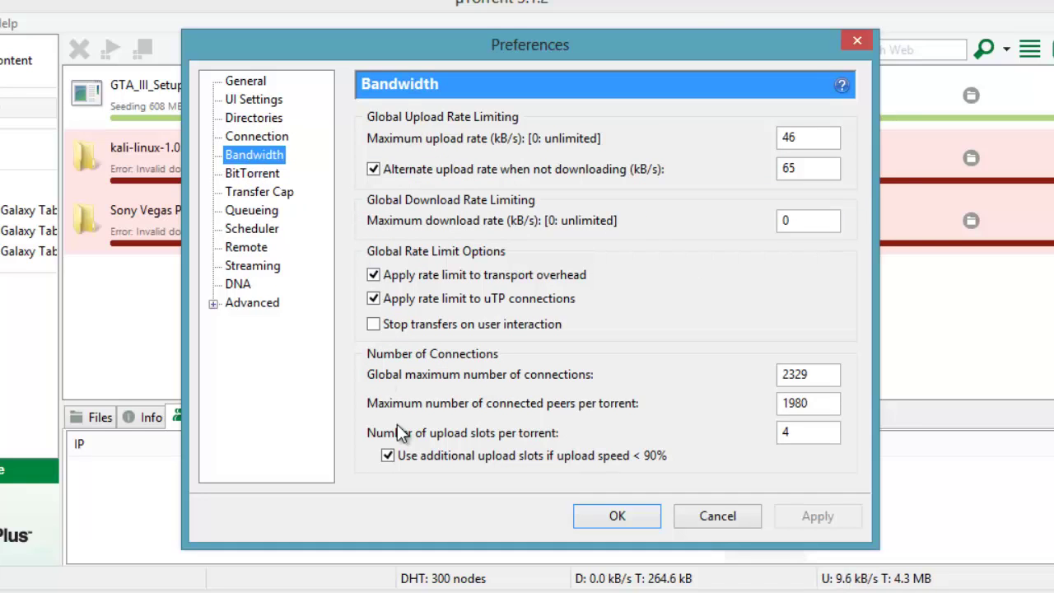
pyautogui.click(805, 142)
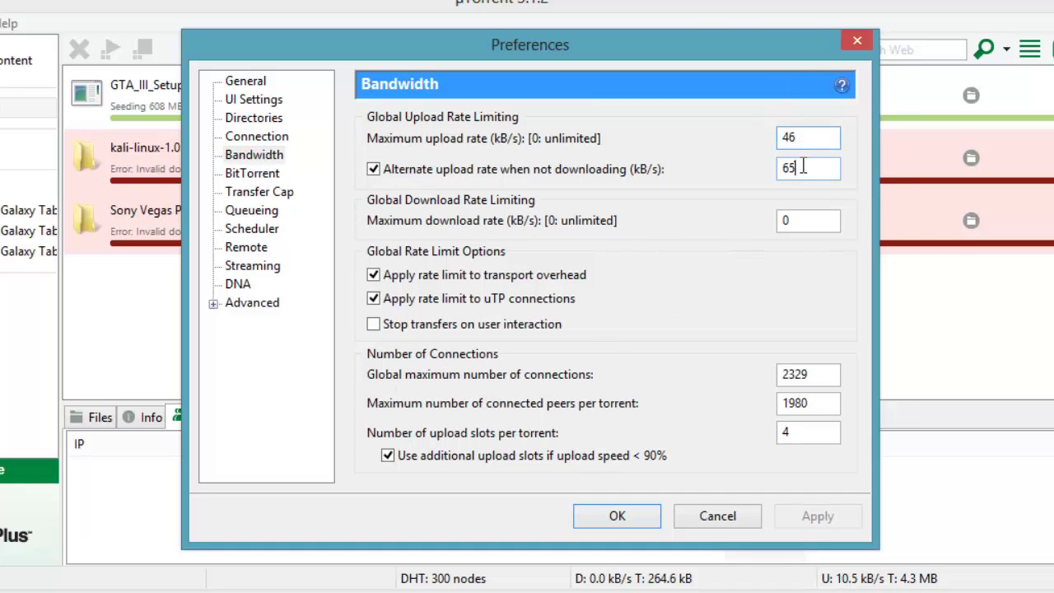
pyautogui.click(814, 215)
pyautogui.doubleClick(787, 167)
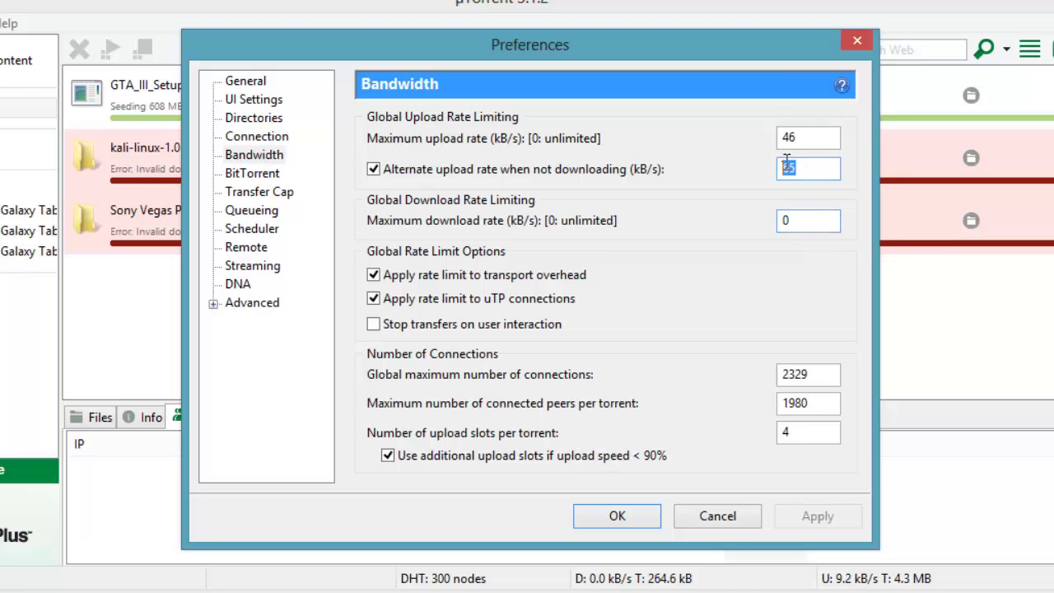
pyautogui.click(827, 375)
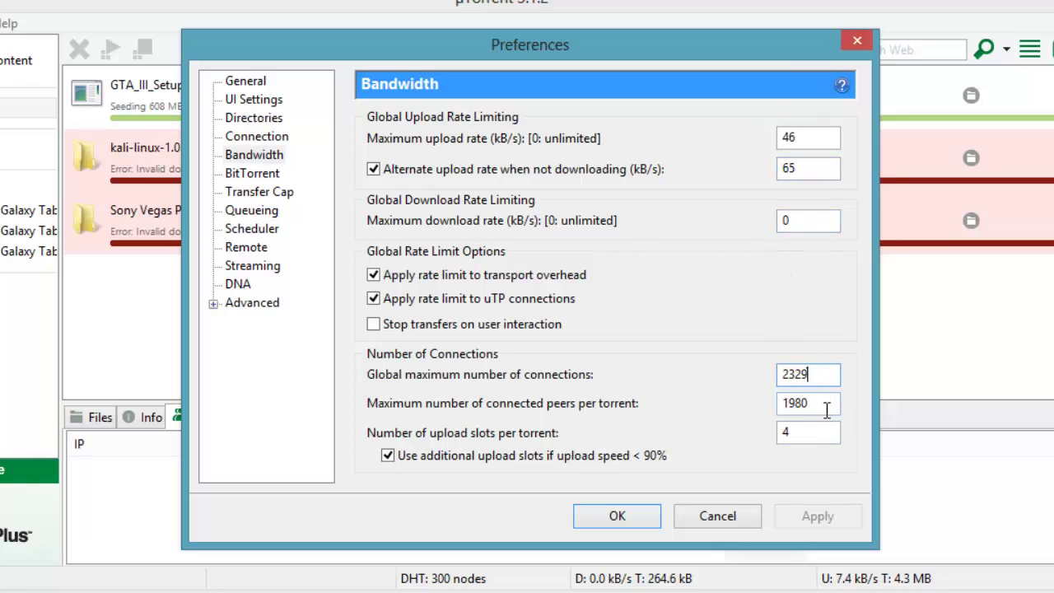
pyautogui.click(826, 410)
pyautogui.press('Tab')
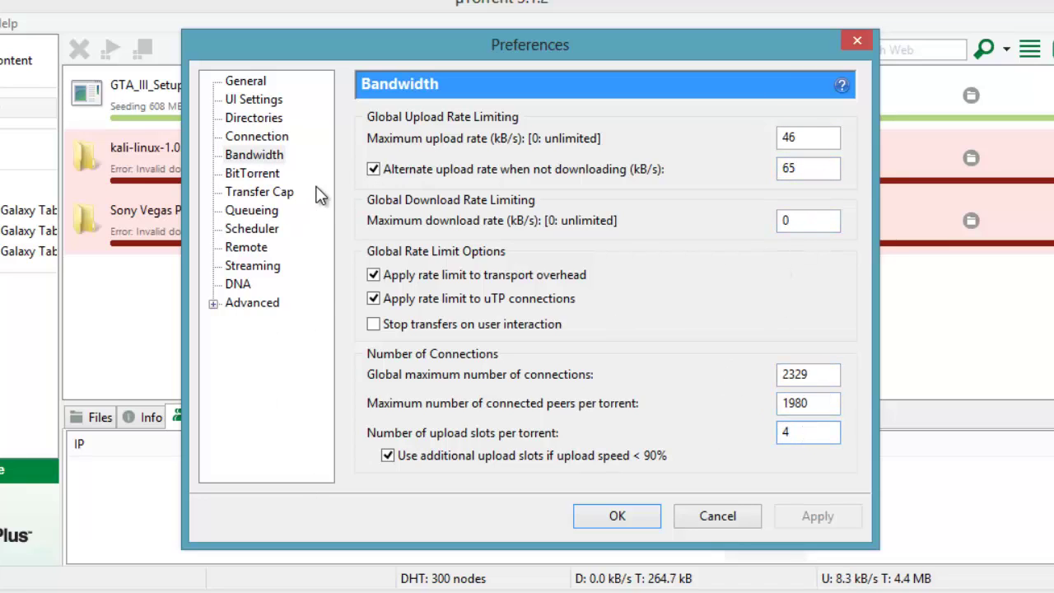
# - Examine the BitTorrent preferences, especially the IP/Hostname reported to the tracker, and view the Transfer Cap settings
pyautogui.click(269, 177)
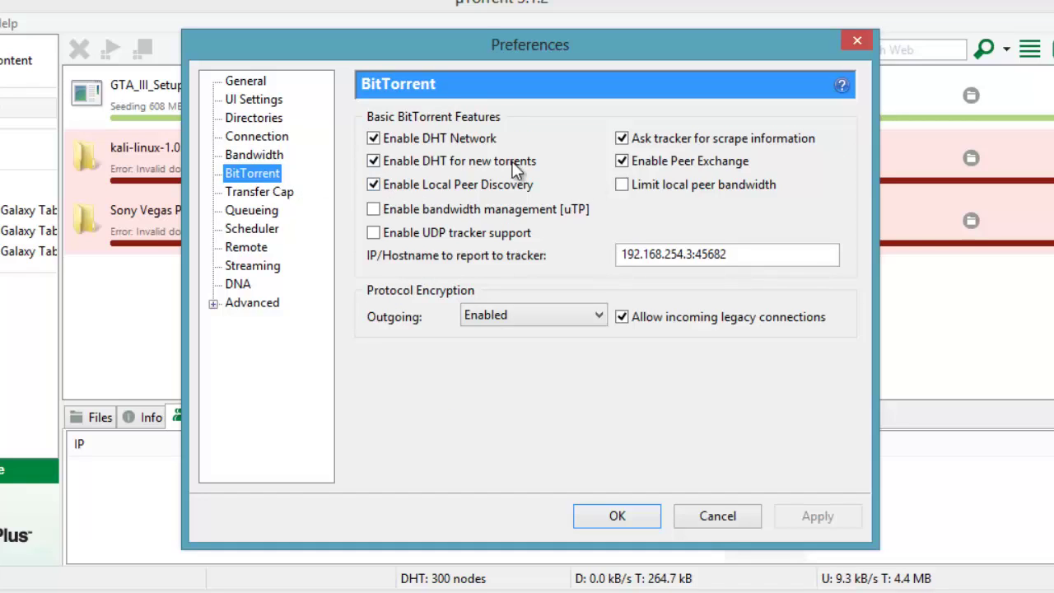
pyautogui.moveTo(680, 254); pyautogui.dragTo(733, 254)
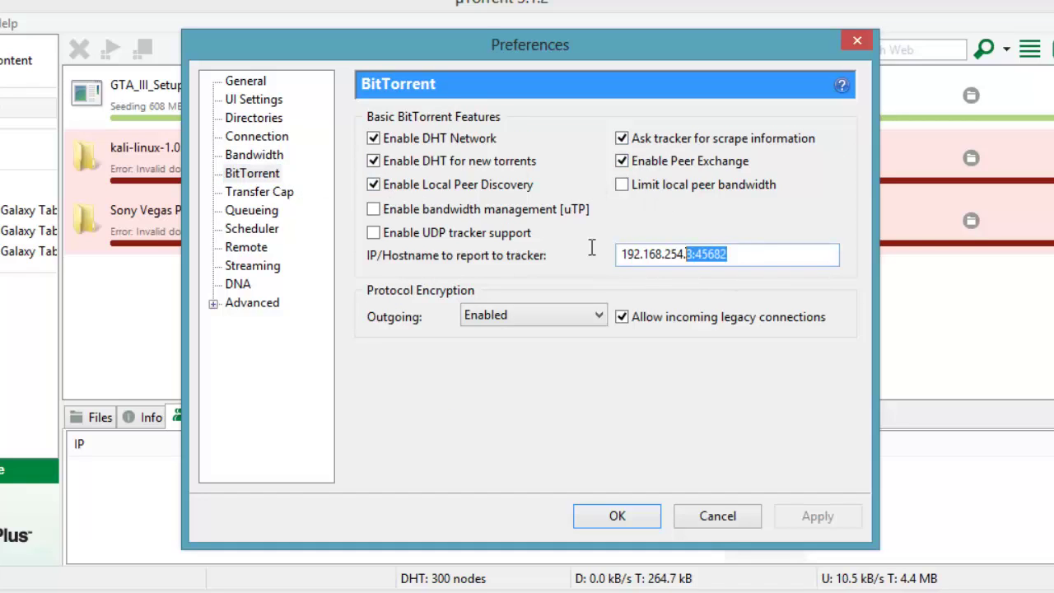
pyautogui.click(743, 253)
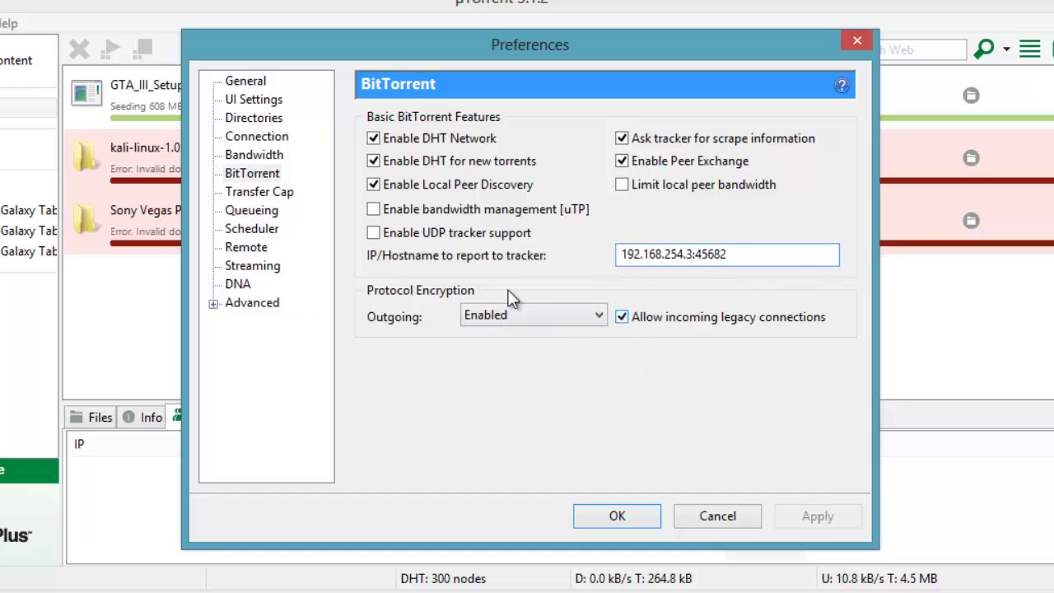
pyautogui.click(260, 192)
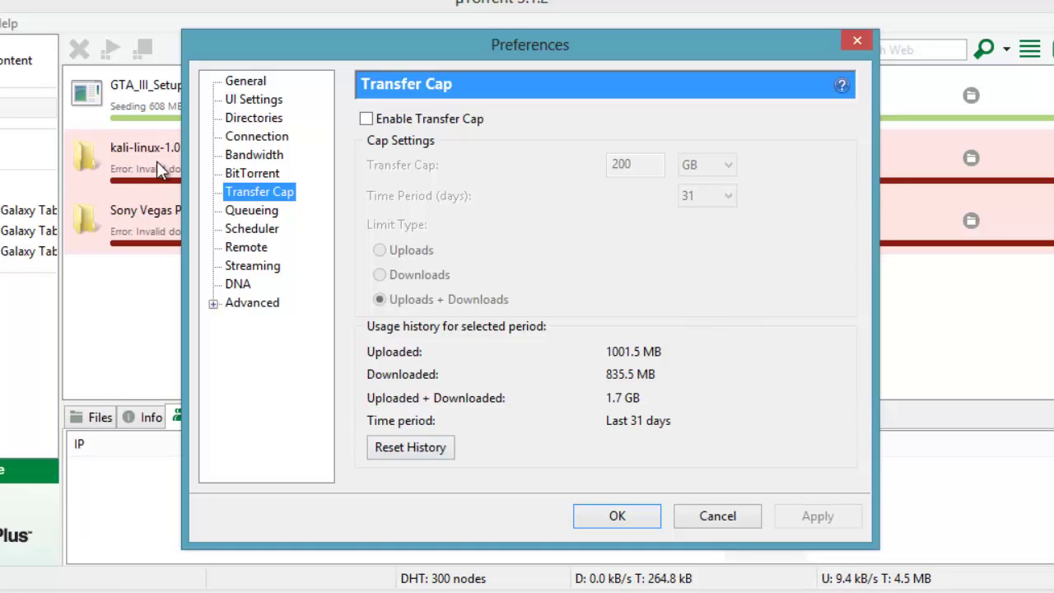
# - Review the Queueing preferences and re-enter 100 as the minimum number of available seeds
pyautogui.click(261, 211)
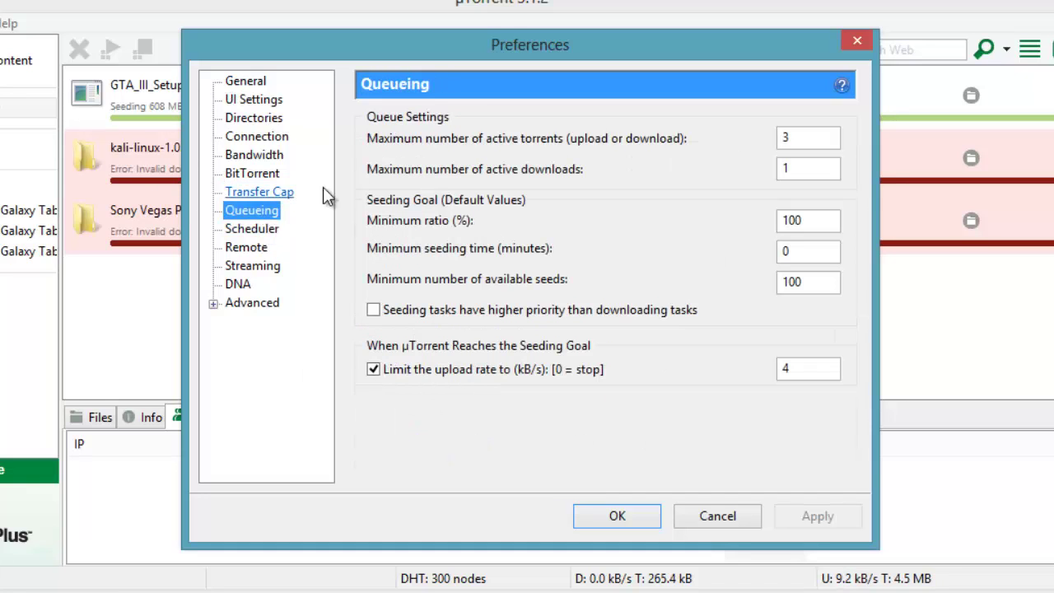
pyautogui.click(800, 138)
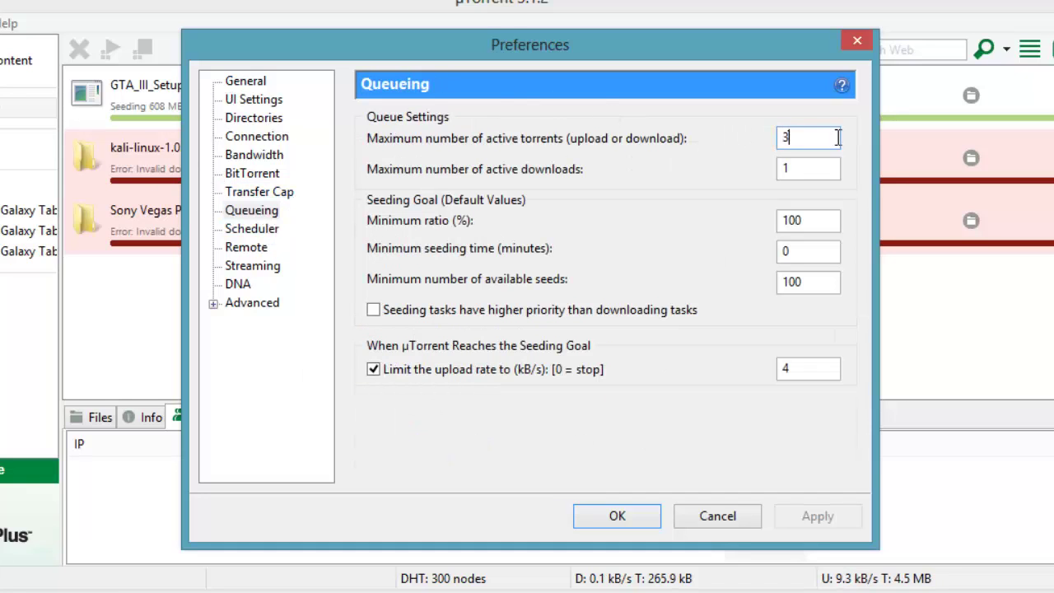
pyautogui.click(788, 220)
pyautogui.click(796, 249)
pyautogui.click(810, 280)
pyautogui.press('BackSpace')
pyautogui.press('BackSpace')
pyautogui.press('BackSpace')
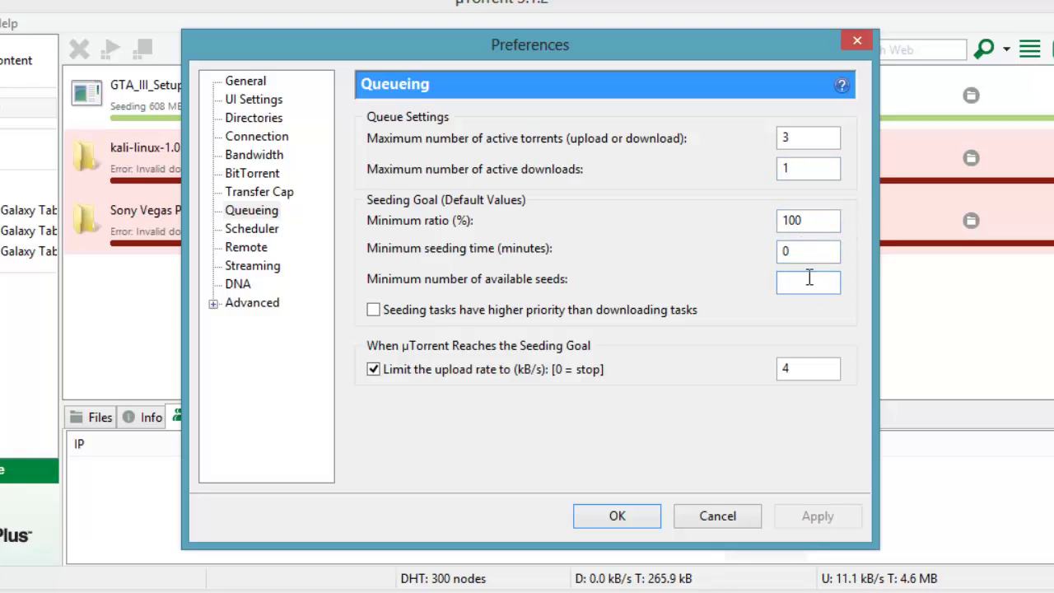
pyautogui.write('100')
pyautogui.doubleClick(795, 367)
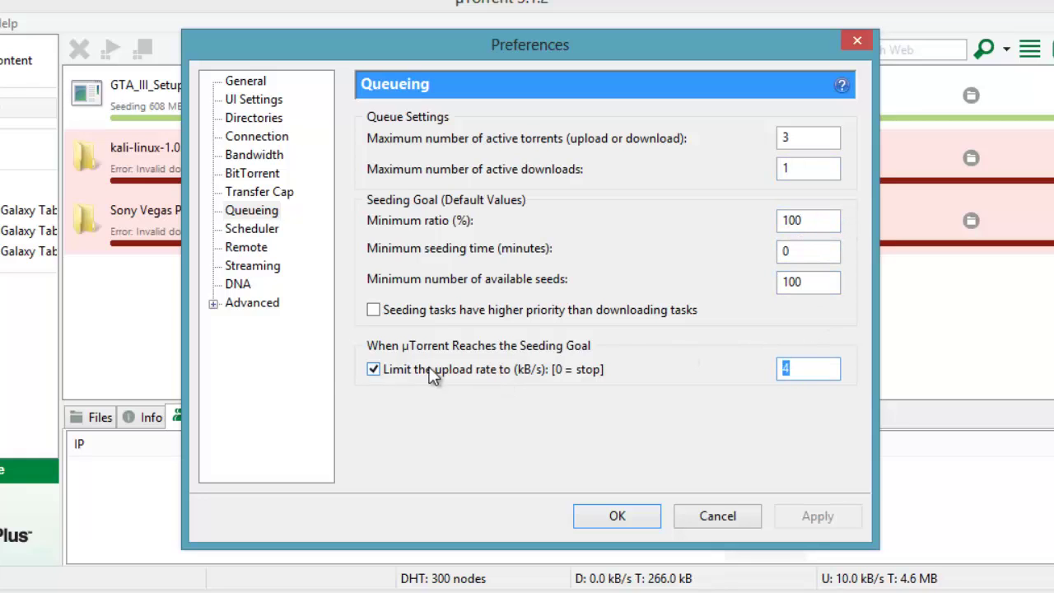
# - Review the Scheduler, Remote, Streaming and DNA preferences
pyautogui.click(240, 229)
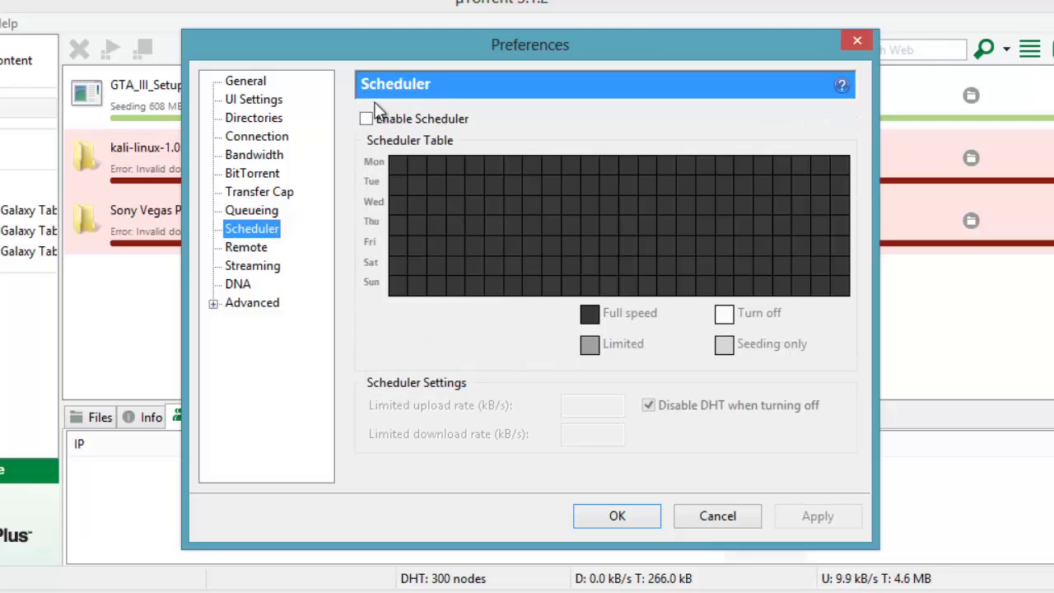
pyautogui.click(246, 247)
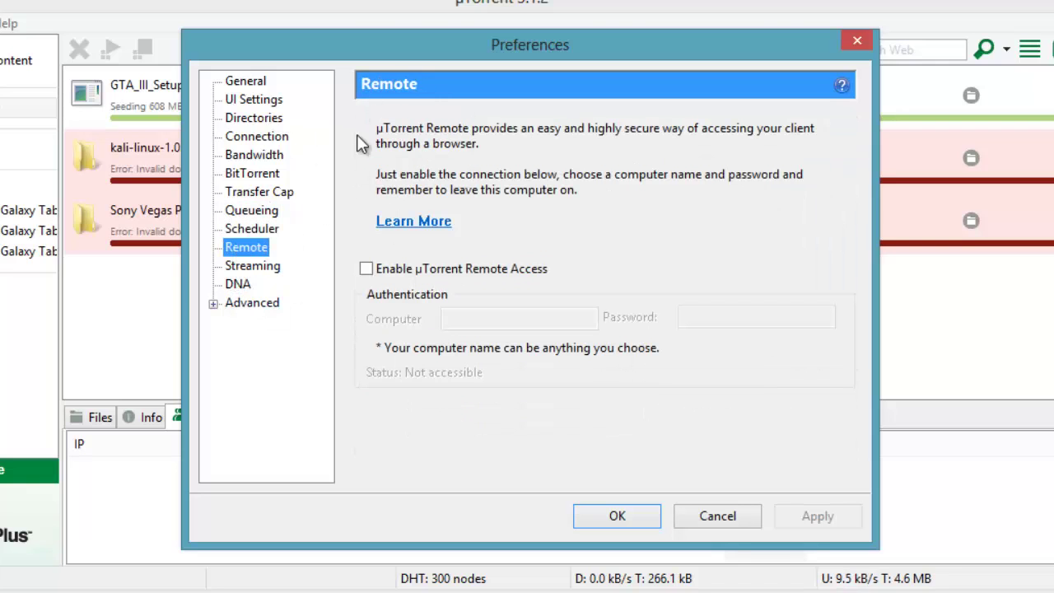
pyautogui.click(247, 266)
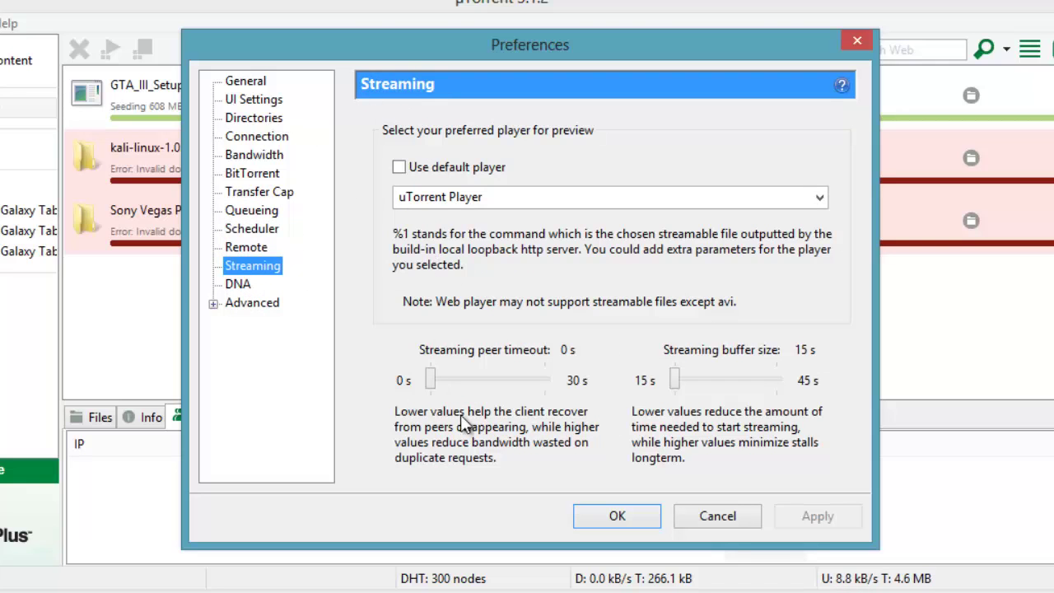
pyautogui.click(238, 284)
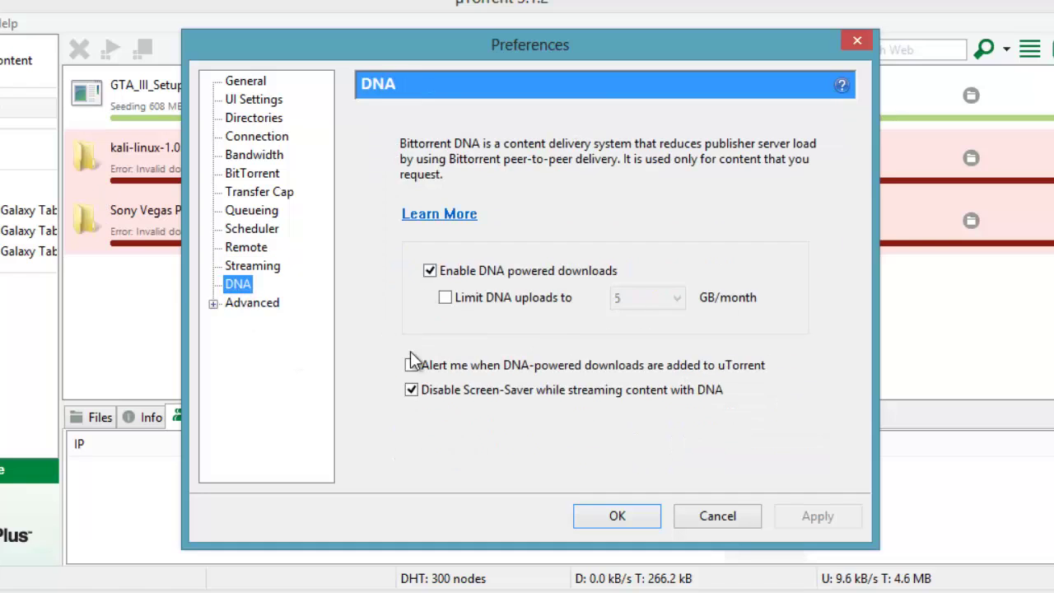
# - Set the advanced option bt.allow_same_ip to True and confirm the preferences
pyautogui.click(252, 305)
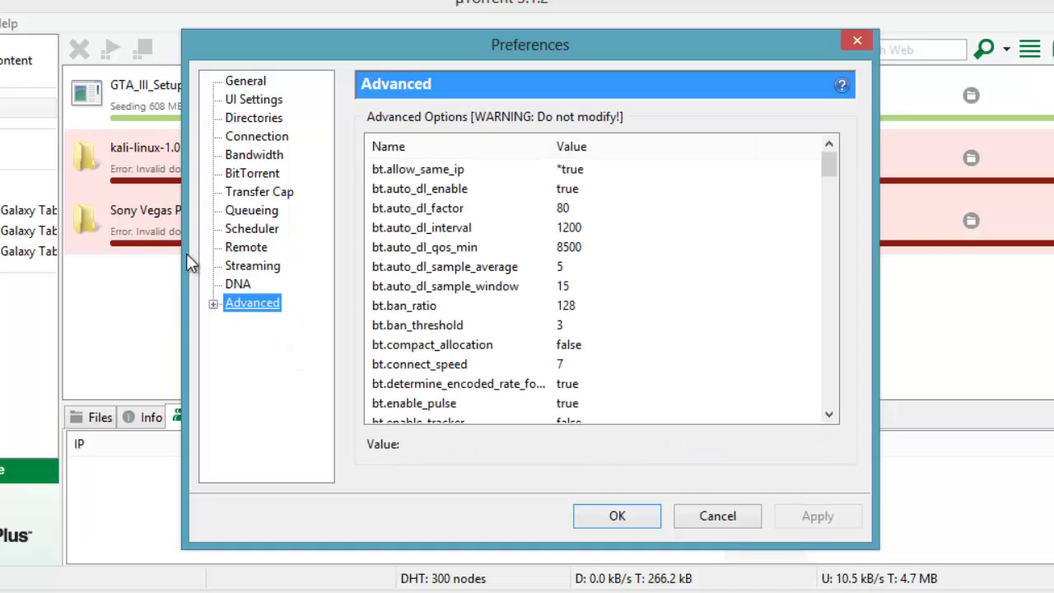
pyautogui.click(573, 173)
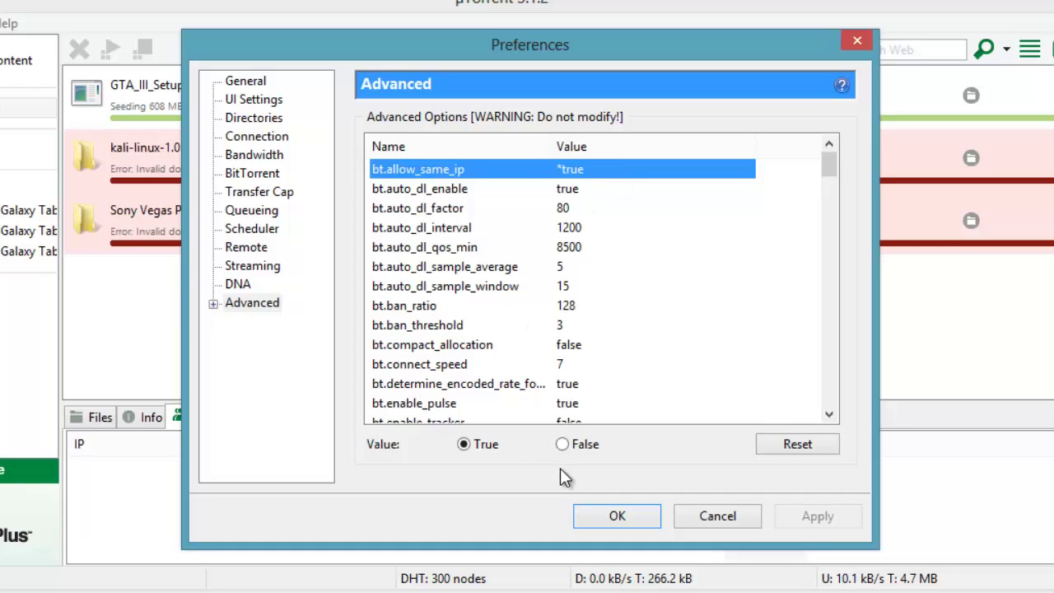
pyautogui.click(563, 444)
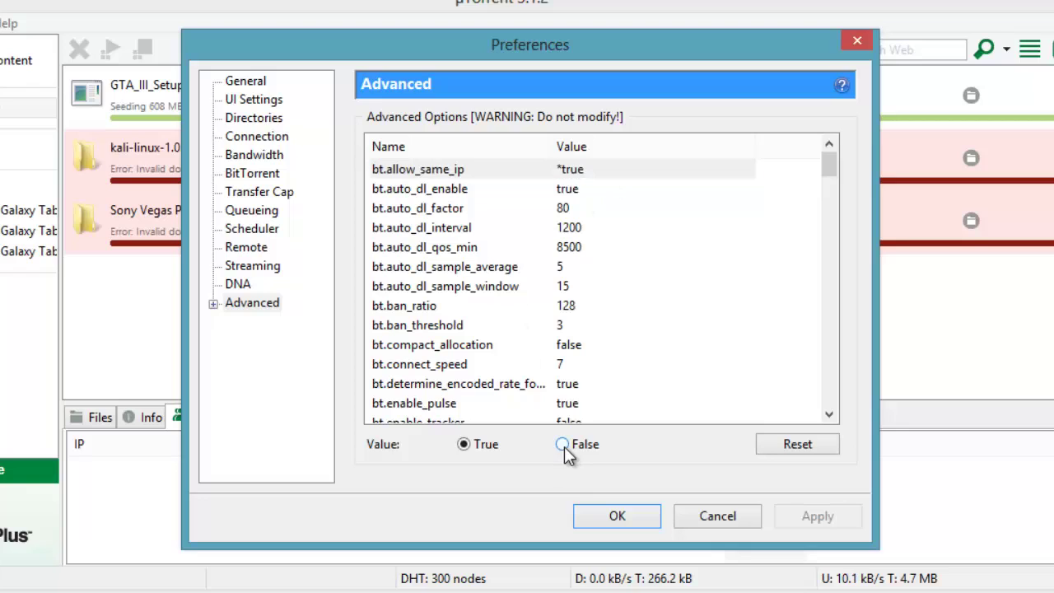
pyautogui.click(466, 444)
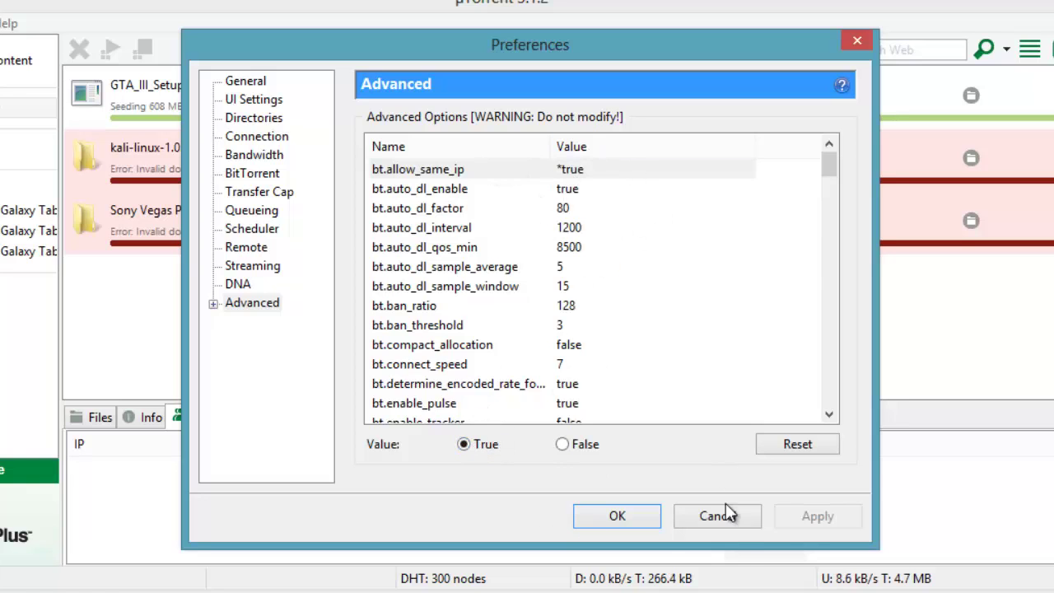
pyautogui.click(618, 516)
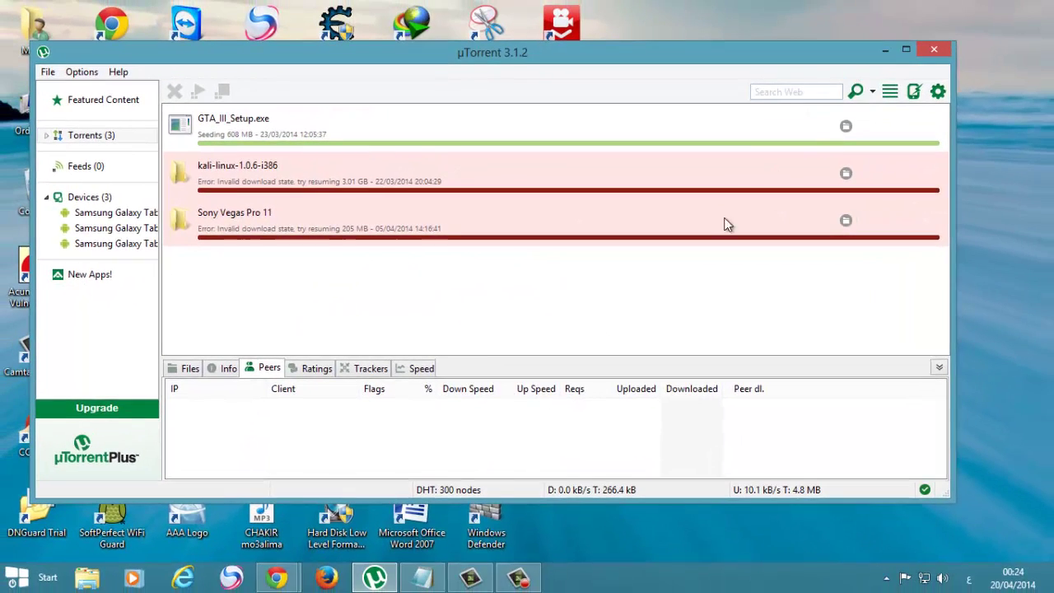
# - Select the Captain.America.The.Winter.Soldier.2014 torrent, clear the desktop and bring back only the µTorrent window, placed slightly lower
pyautogui.click(881, 54)
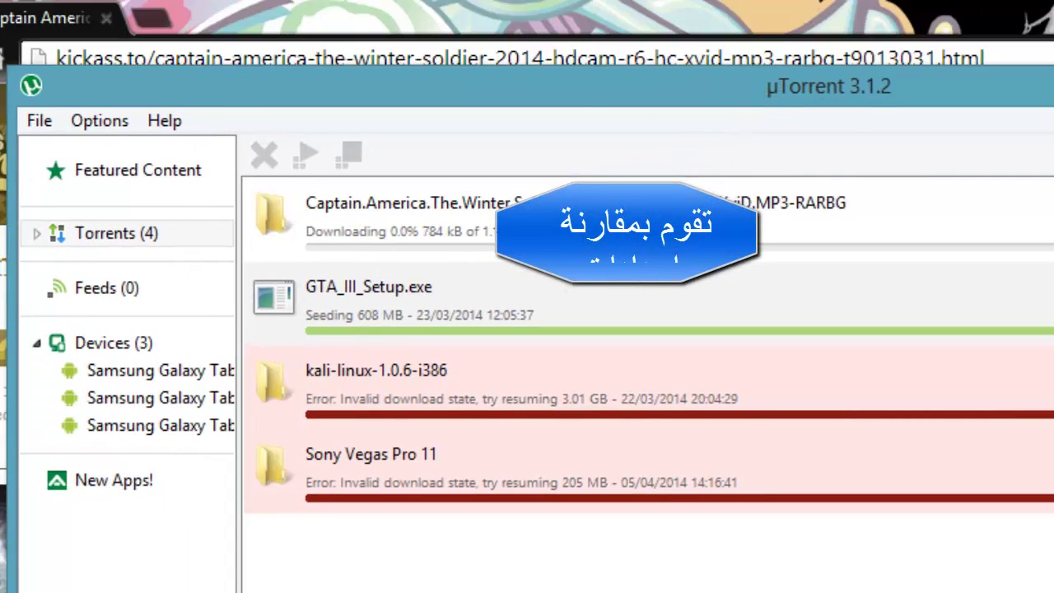
pyautogui.click(395, 218)
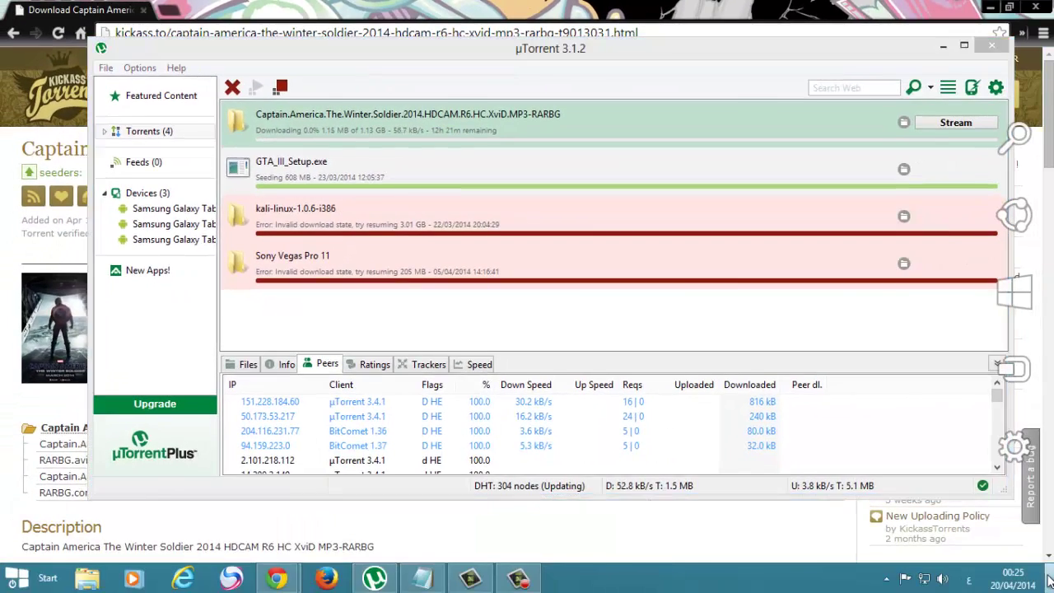
pyautogui.click(1050, 582)
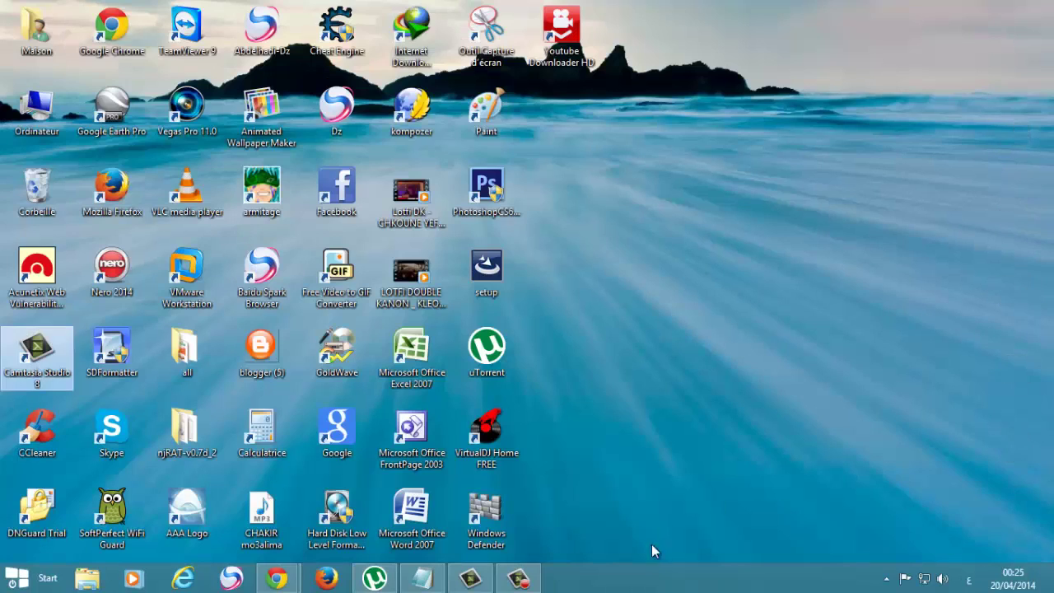
pyautogui.click(374, 578)
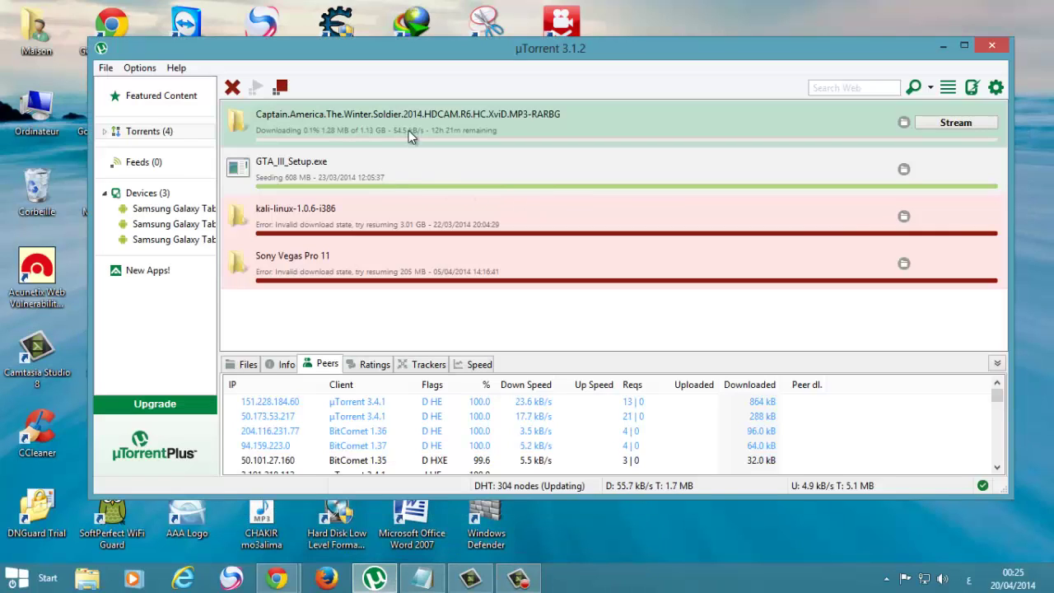
pyautogui.moveTo(308, 53); pyautogui.dragTo(309, 85)
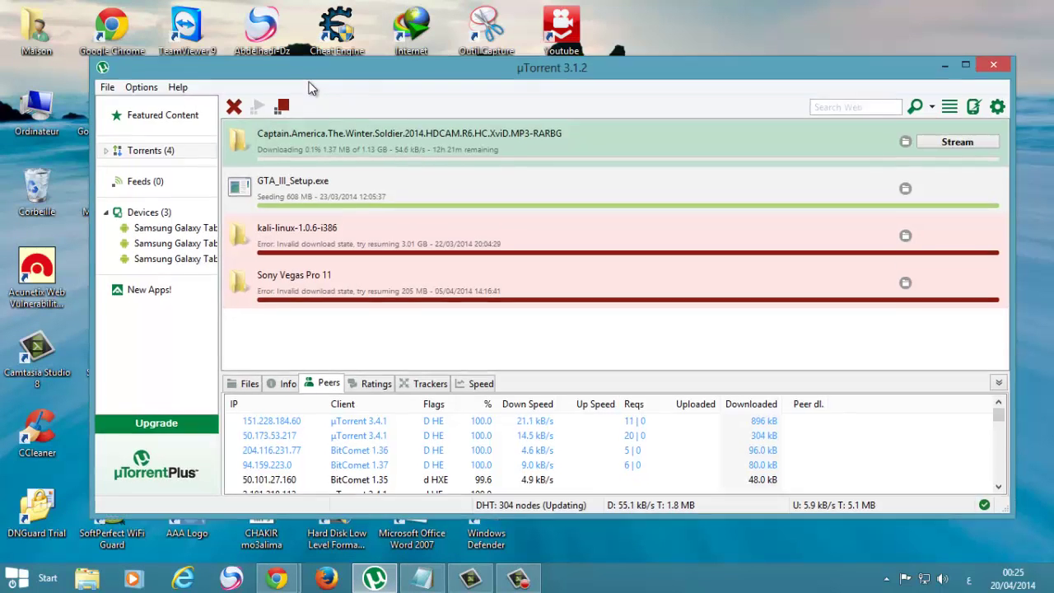
# - Launch Cheat Engine and arrange its window in front of µTorrent so that the torrent's download speed stays visible
pyautogui.doubleClick(332, 35)
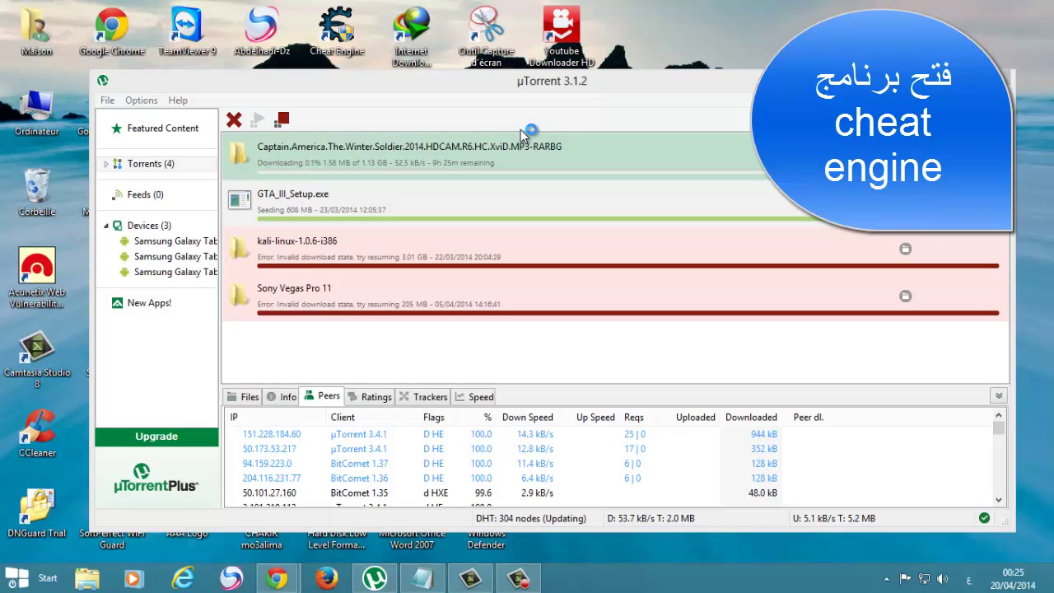
pyautogui.moveTo(486, 89); pyautogui.dragTo(411, 88)
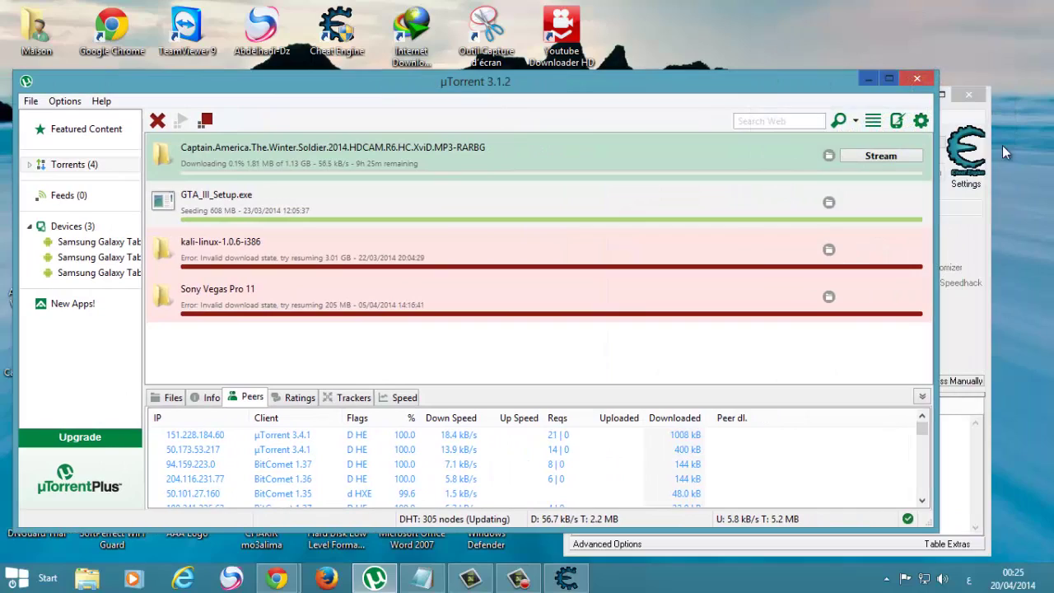
pyautogui.click(963, 117)
pyautogui.moveTo(739, 98); pyautogui.dragTo(765, 64)
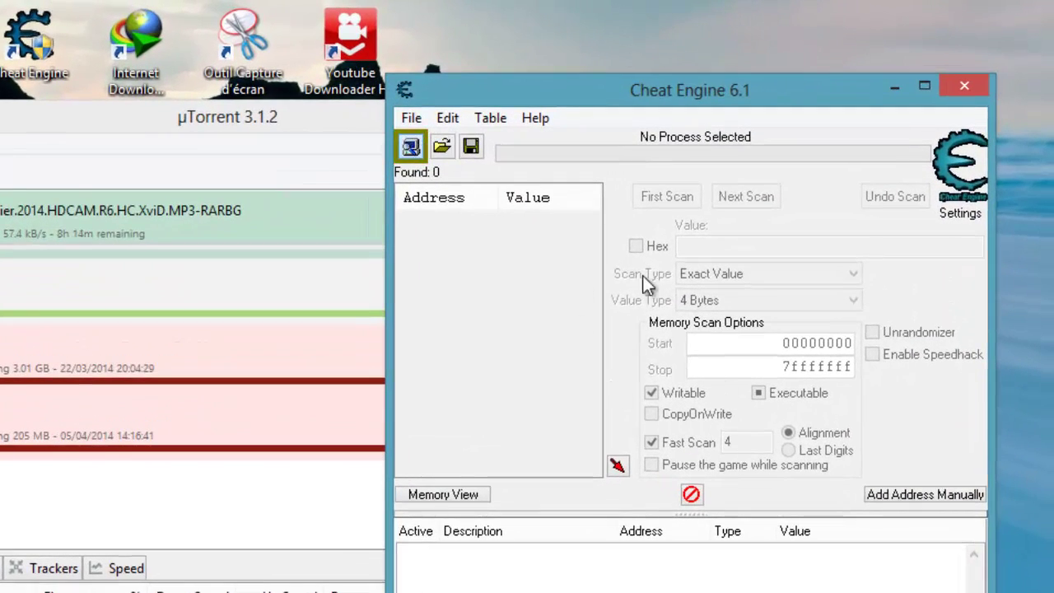
# - Open the uTorrent.exe process in Cheat Engine
pyautogui.click(410, 145)
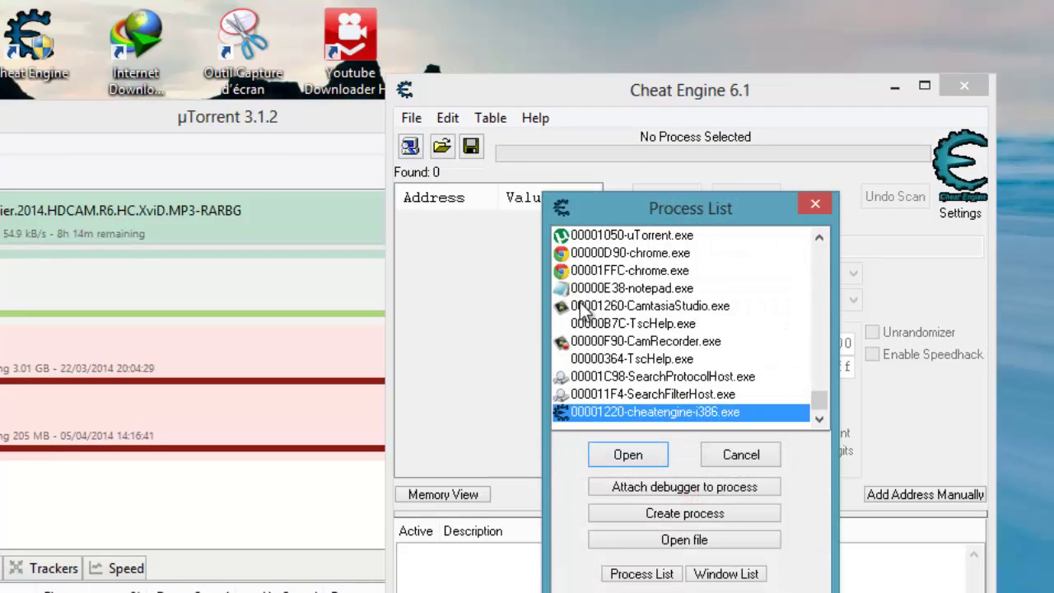
pyautogui.click(596, 239)
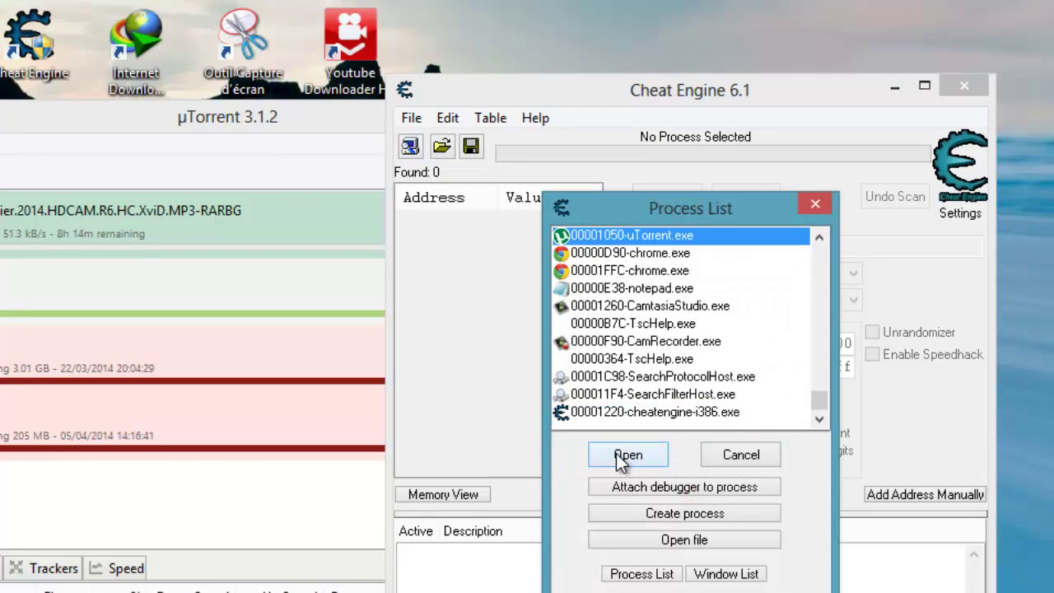
pyautogui.click(619, 456)
# - Enable Speedhack for the µTorrent process, set the speed to 0.2 and apply it repeatedly
pyautogui.click(873, 354)
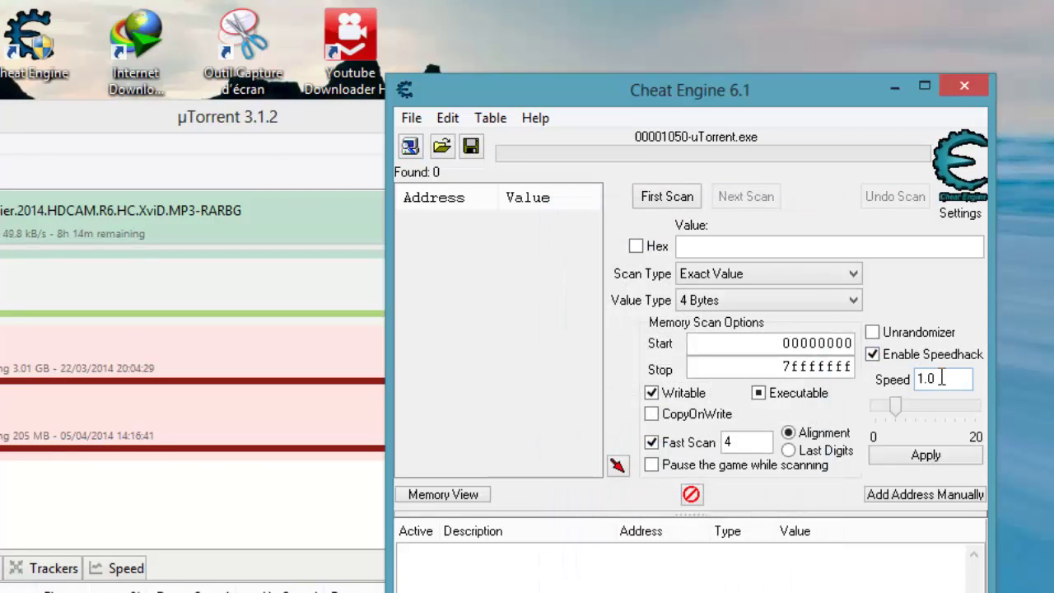
pyautogui.doubleClick(941, 377)
pyautogui.write('0.2')
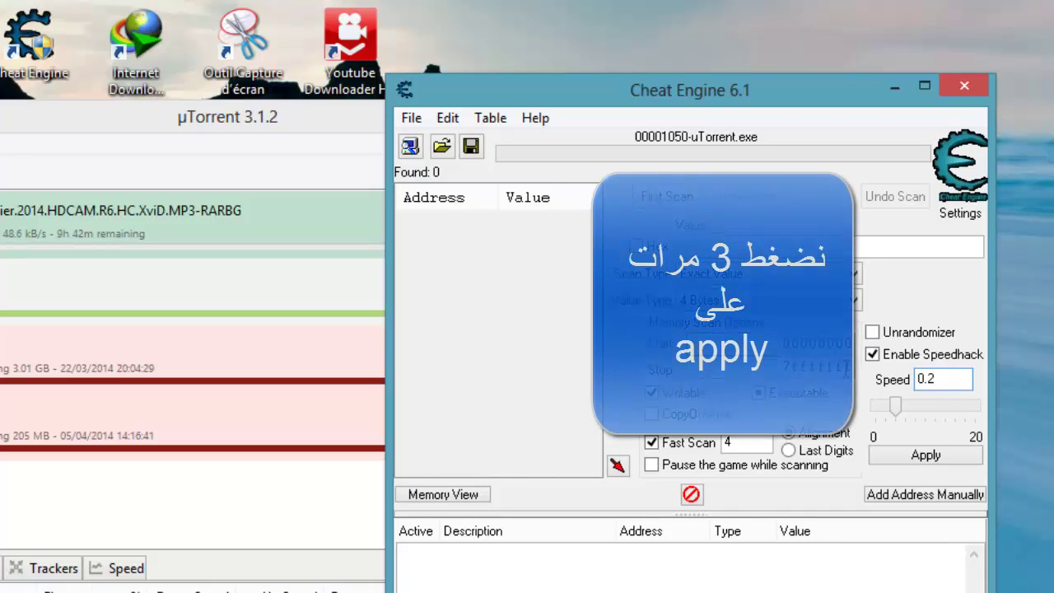
pyautogui.click(914, 453)
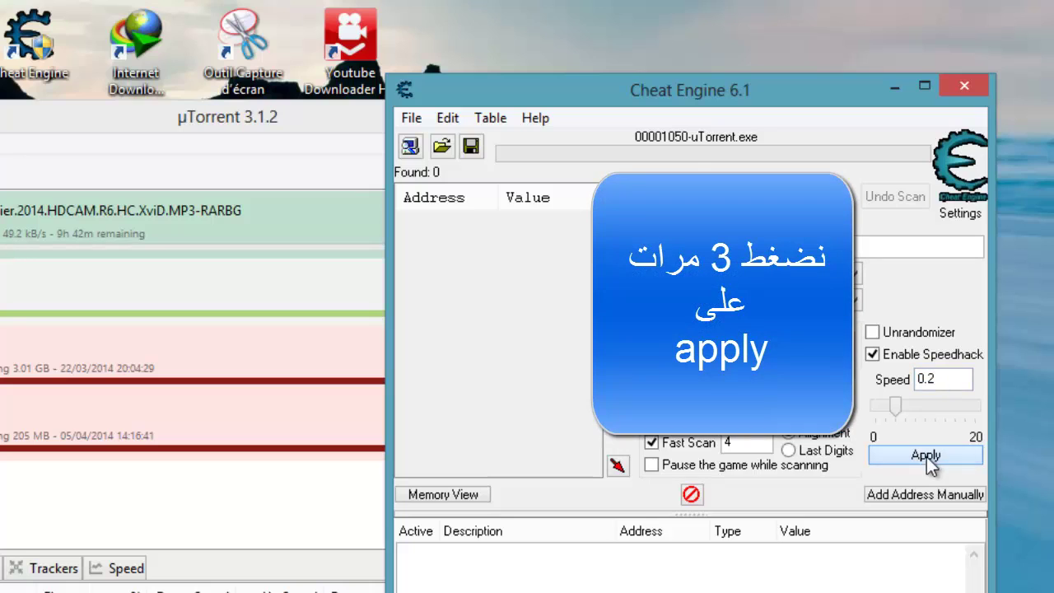
pyautogui.click(926, 456)
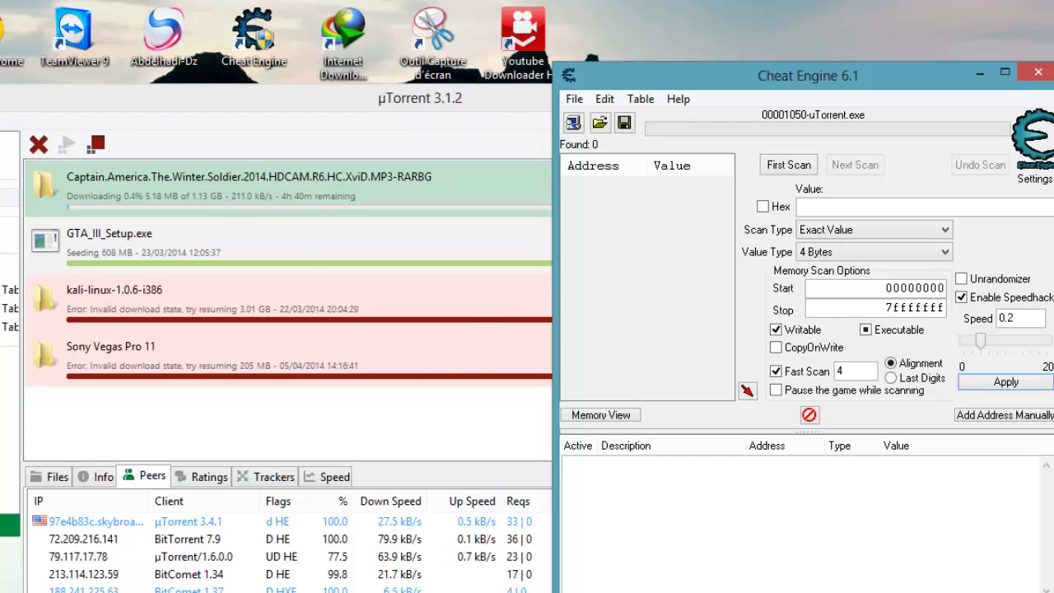
# - Review the Notepad notes down to their end, and switch to Chrome to view the Facebook profile
pyautogui.hotkey('alt', 'Tab')
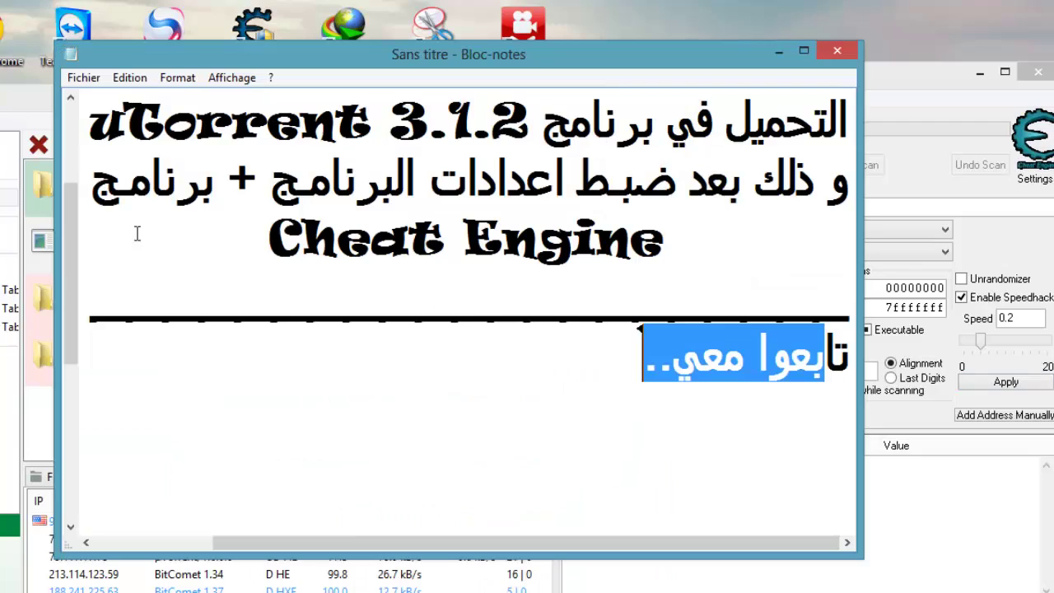
pyautogui.moveTo(71, 247); pyautogui.dragTo(55, 407)
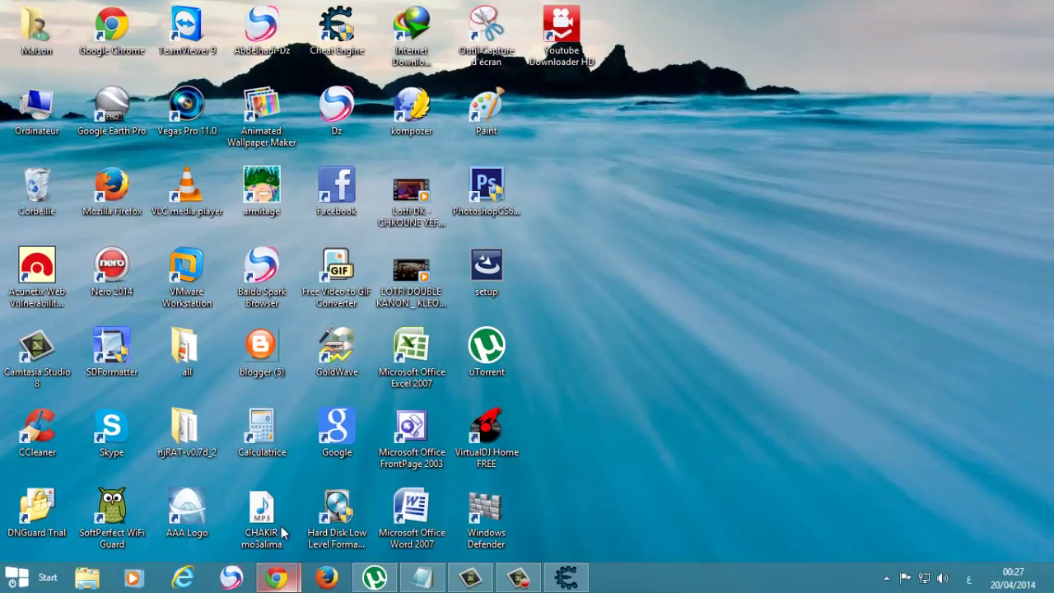
pyautogui.moveTo(277, 576)
pyautogui.click(247, 509)
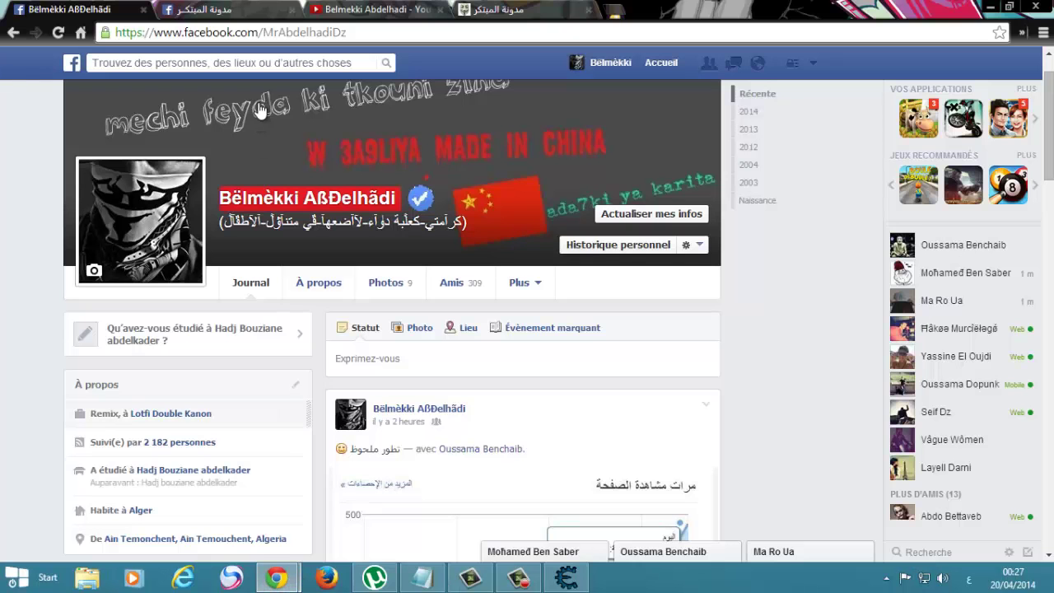
# - View the blog's Facebook page, highlighting its address and checking the Like options below the cover image
pyautogui.click(231, 11)
pyautogui.tripleClick(335, 33)
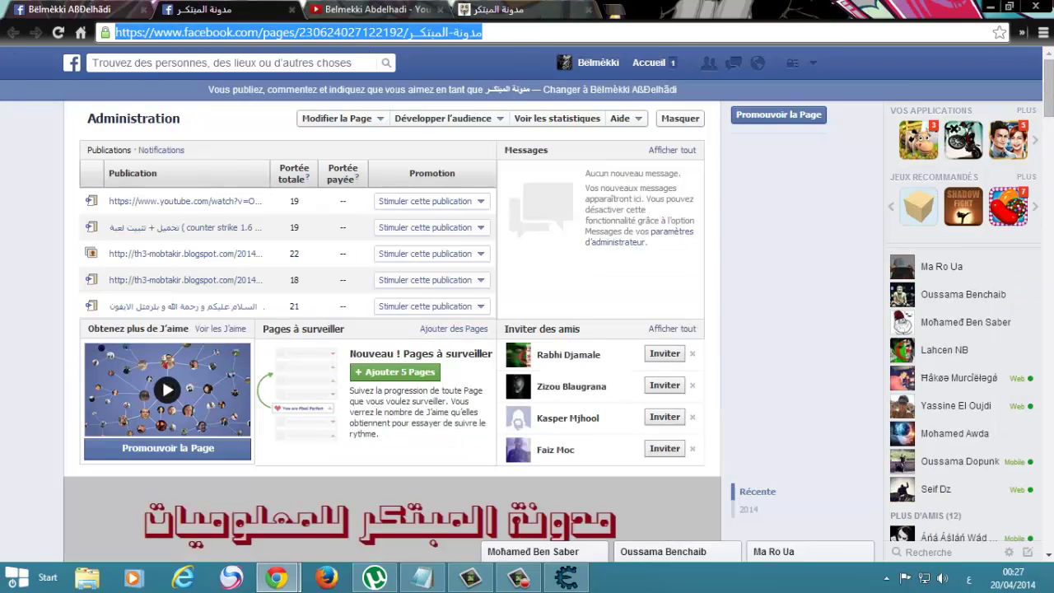
pyautogui.scroll(-5, 467, 378)
pyautogui.click(543, 367)
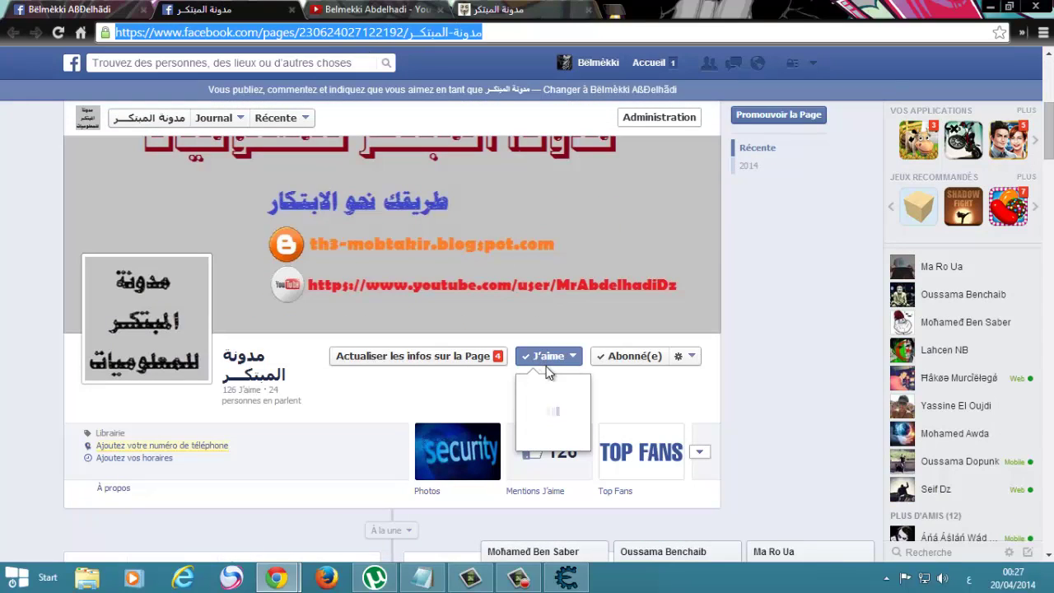
pyautogui.click(548, 356)
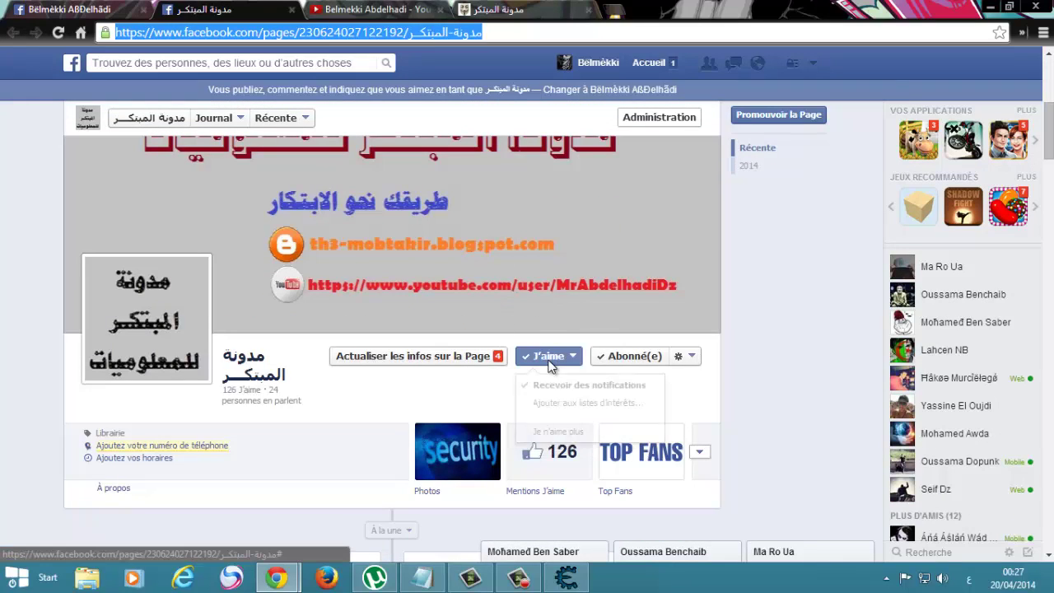
# - View the YouTube channel's videos and the blog at th3-mobtakir.blogspot.com, and minimize the browser
pyautogui.click(360, 6)
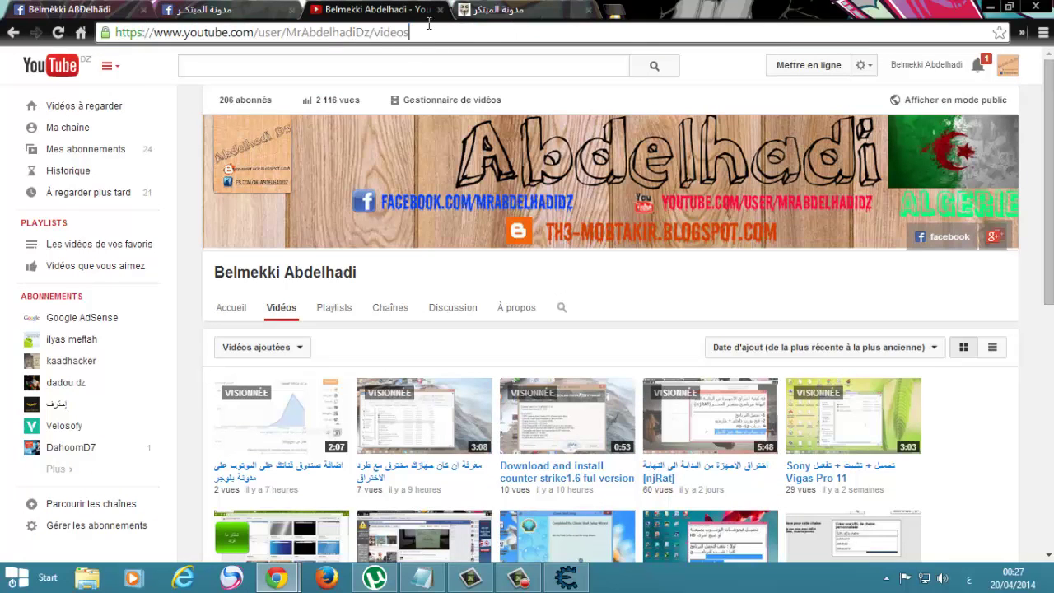
pyautogui.hotkey('ctrl', 'Tab')
pyautogui.write('th3-mobtak')
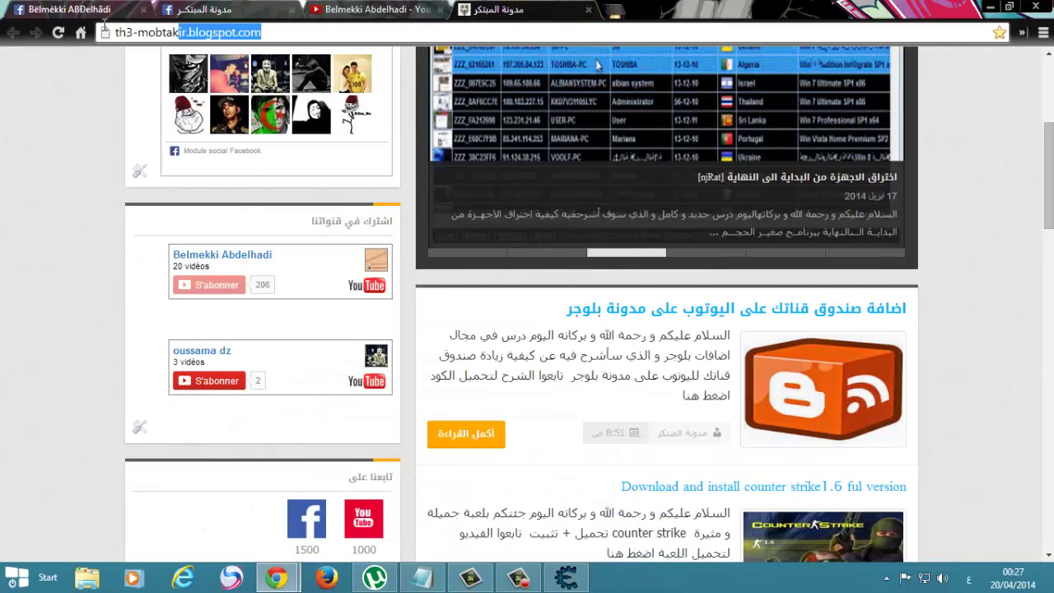
pyautogui.write('ir')
pyautogui.press('End')
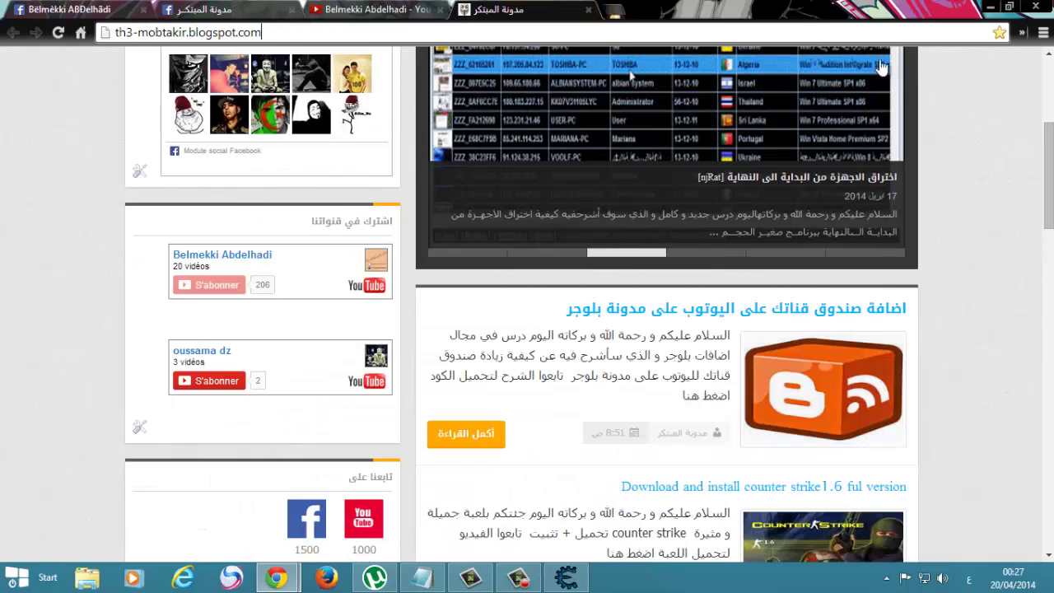
pyautogui.click(989, 7)
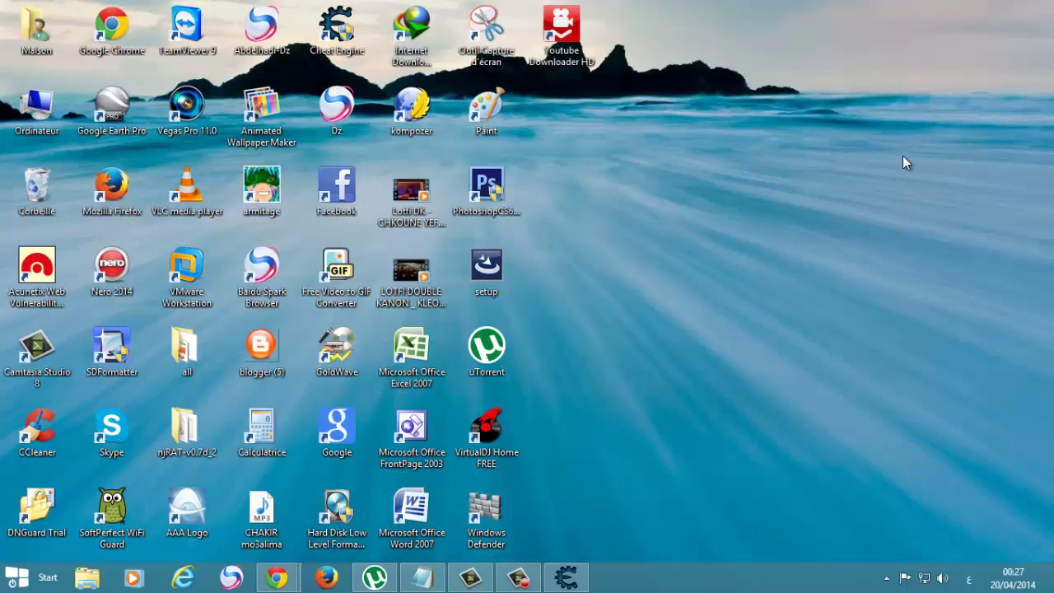